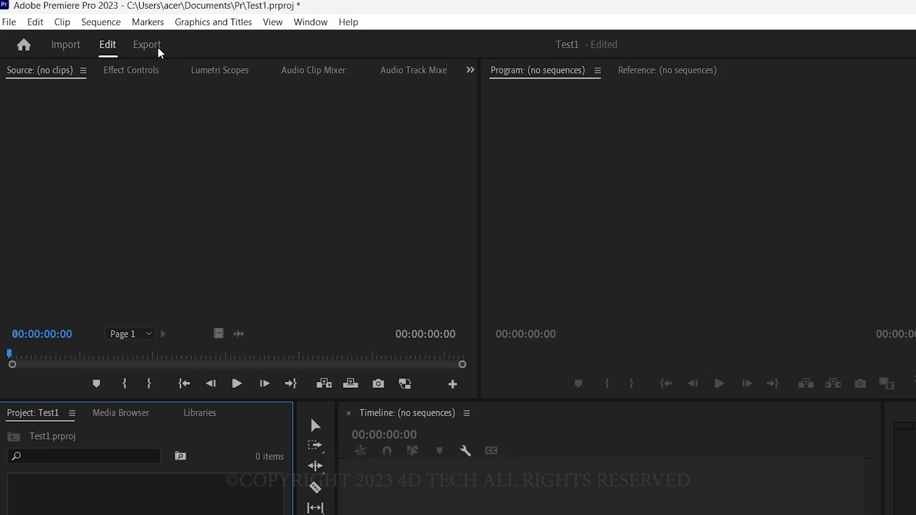
{"action": "left_click", "coordinate": [313, 236]}
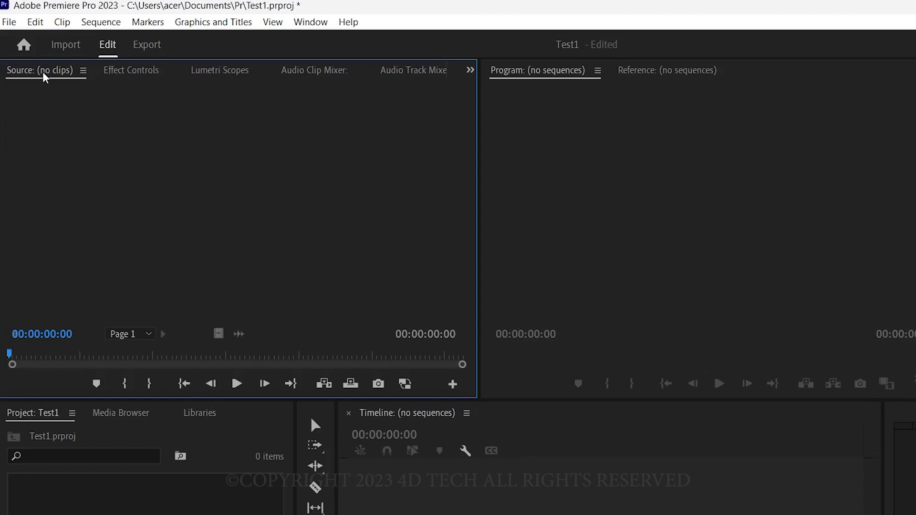
{"action": "left_click", "coordinate": [83, 72]}
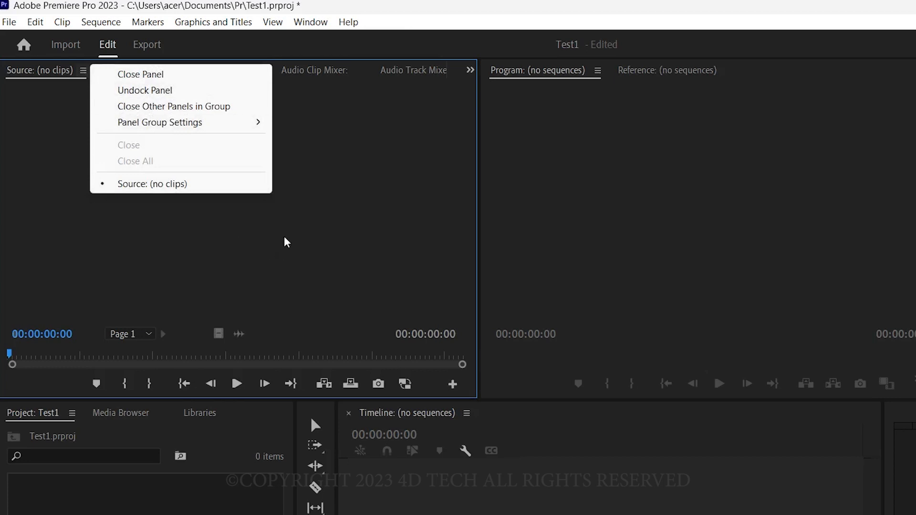
{"action": "left_click", "coordinate": [310, 187]}
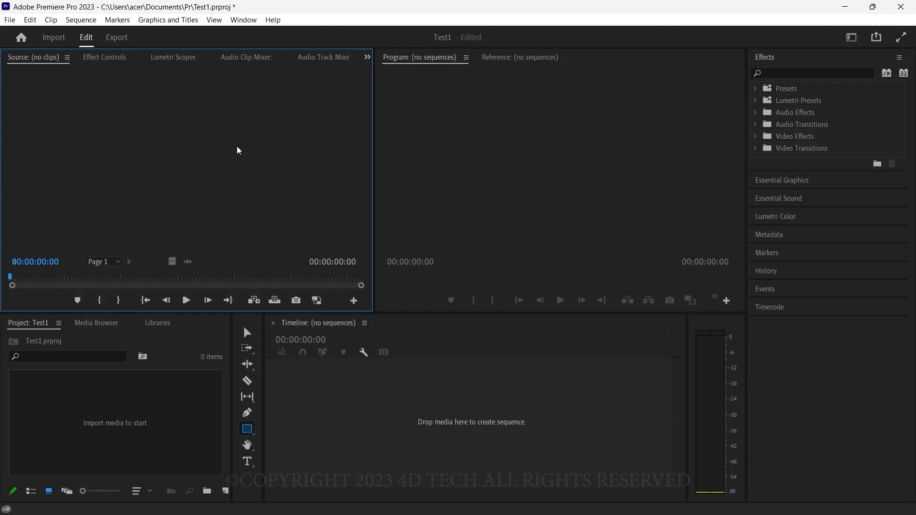
{"action": "left_click", "coordinate": [242, 20]}
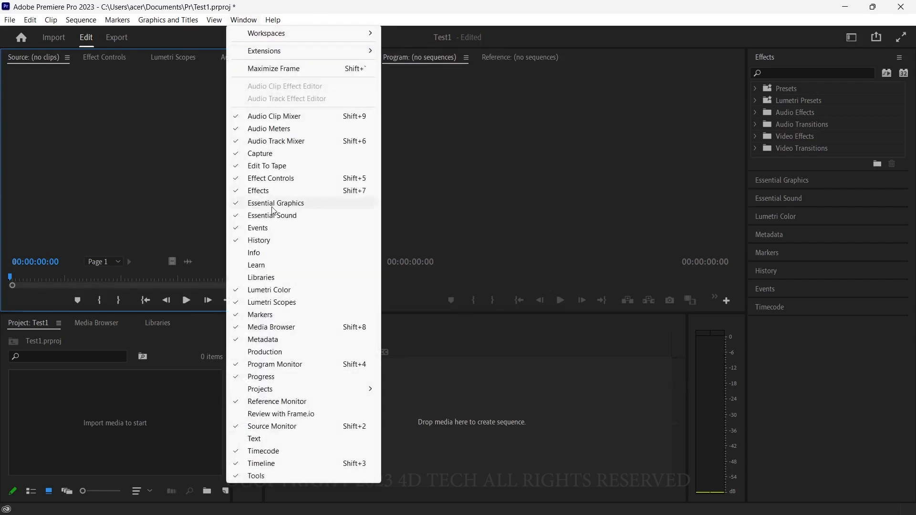
{"action": "left_click", "coordinate": [161, 198]}
{"action": "left_click", "coordinate": [52, 400]}
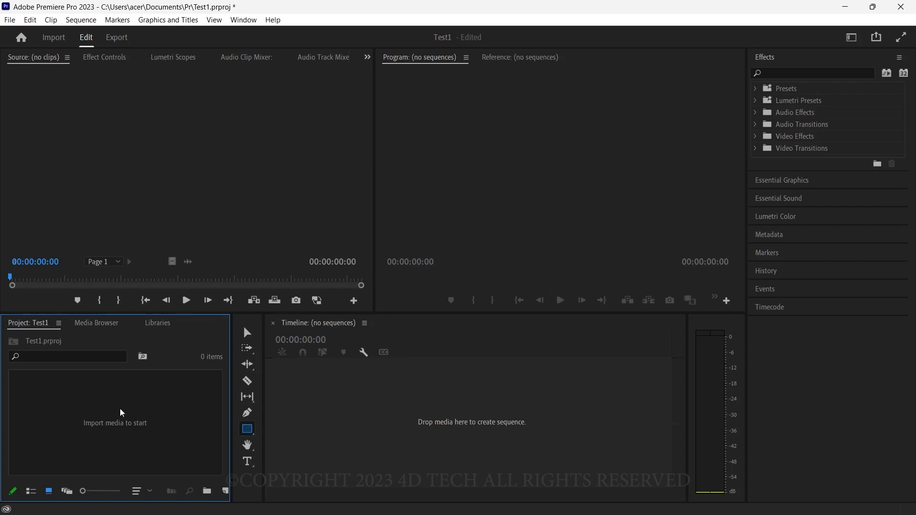
{"action": "right_click", "coordinate": [132, 425]}
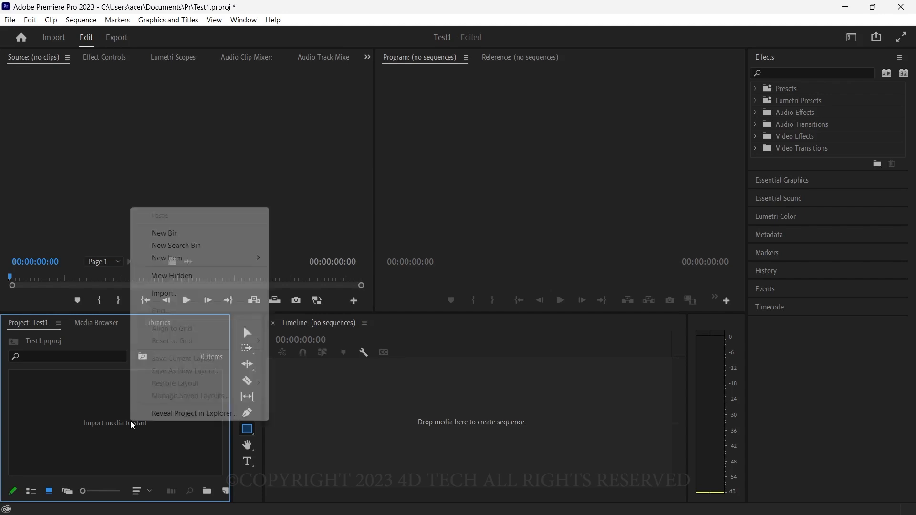
{"action": "left_click", "coordinate": [167, 294]}
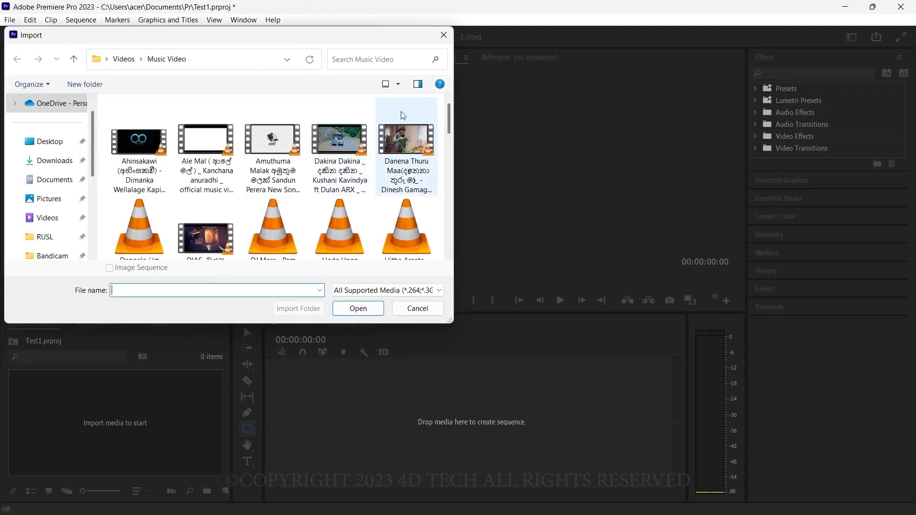
{"action": "left_click", "coordinate": [443, 35]}
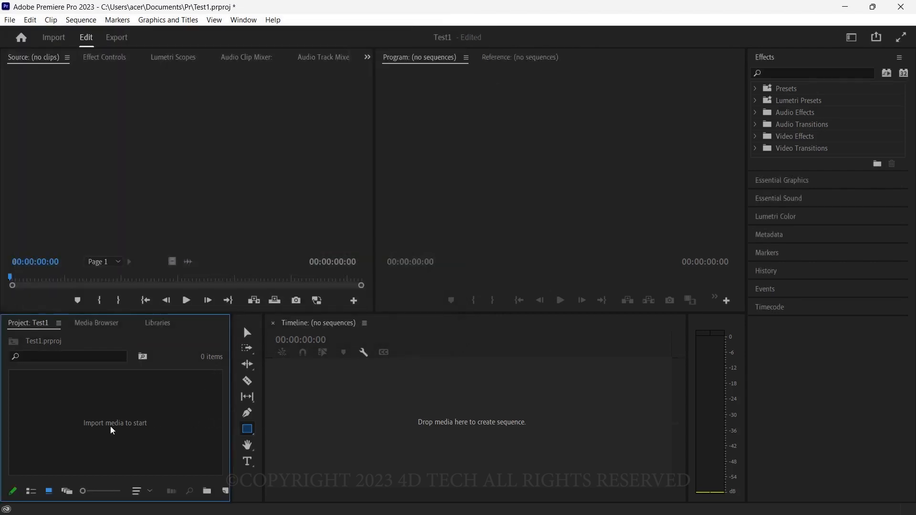
Step: Import mixkit-girl-dancing-happily-in-a-field-of-flowers-4702-medium.mp4 from the Sample folder in File Explorer into the Test1 project
{"action": "left_click", "coordinate": [413, 503]}
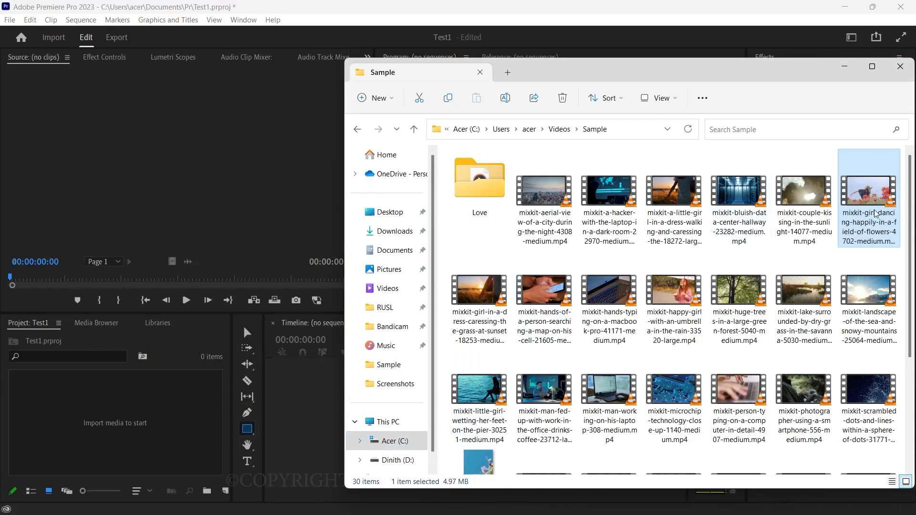
{"action": "left_click_drag", "start_coordinate": [869, 206], "coordinate": [113, 381]}
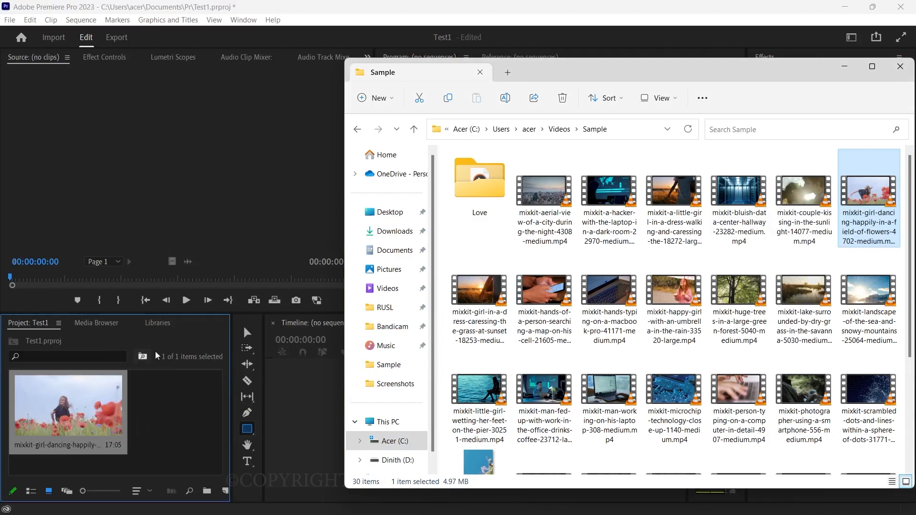
{"action": "left_click", "coordinate": [368, 5]}
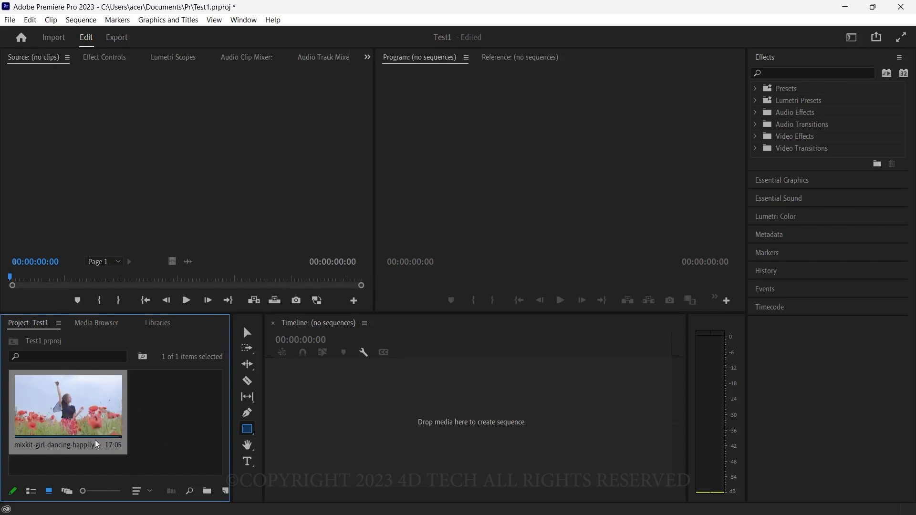
Step: Open the imported clip in the Source monitor and preview its footage, ending at 00:00:03:13
{"action": "double_click", "coordinate": [65, 419]}
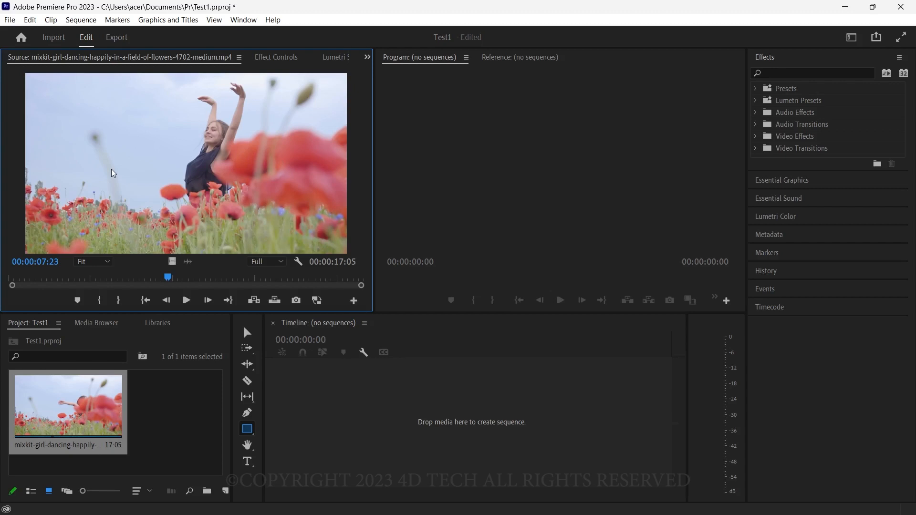
{"action": "left_click_drag", "start_coordinate": [44, 279], "coordinate": [66, 276]}
{"action": "key", "text": "space"}
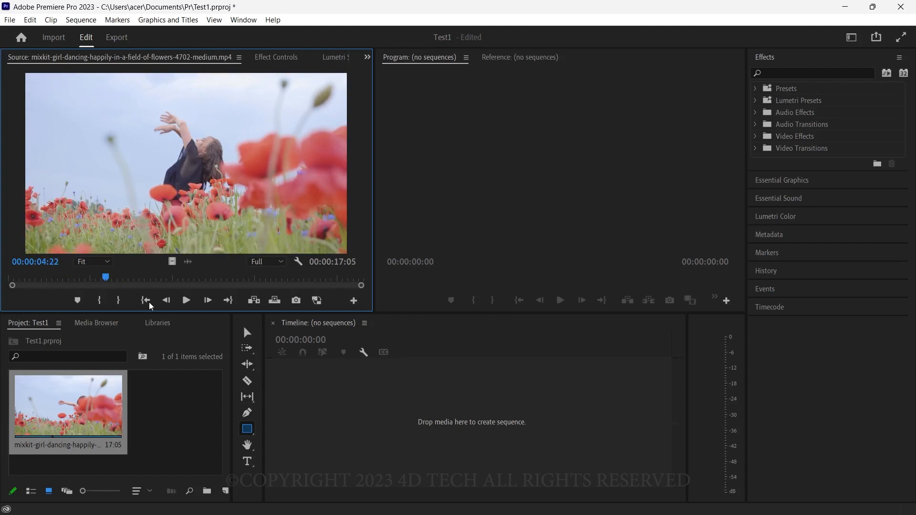
{"action": "left_click_drag", "start_coordinate": [106, 278], "coordinate": [78, 279]}
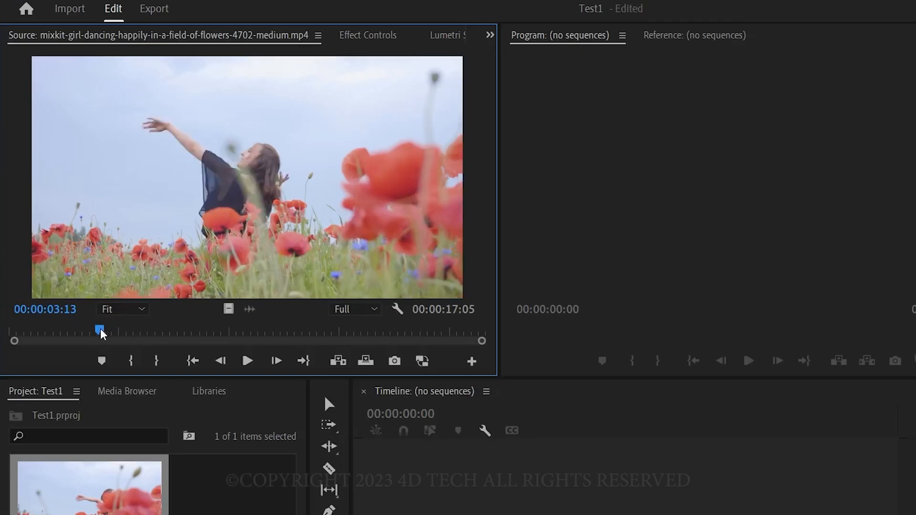
Step: Mark the source clip's In point at 00:00:00:00 and its Out point at 00:00:15:14
{"action": "left_click_drag", "start_coordinate": [83, 280], "coordinate": [19, 276]}
{"action": "left_click_drag", "start_coordinate": [33, 436], "coordinate": [7, 432]}
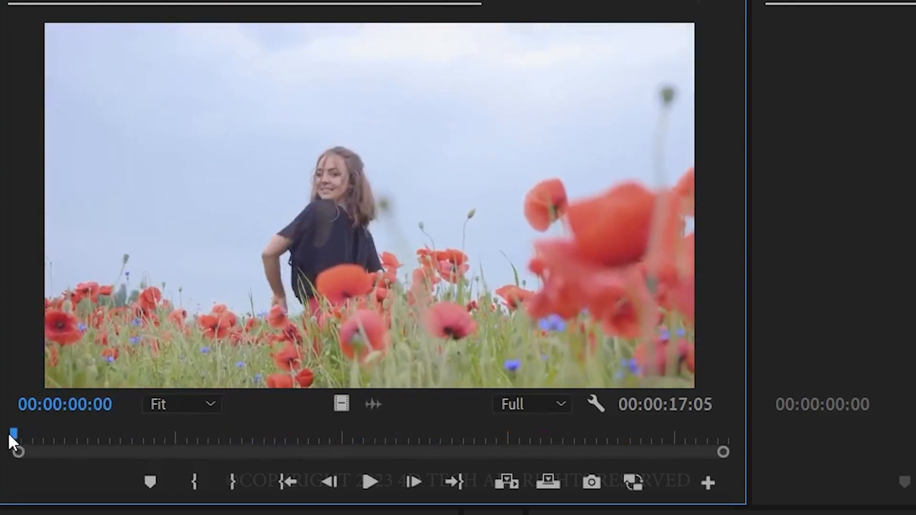
{"action": "left_click", "coordinate": [196, 479]}
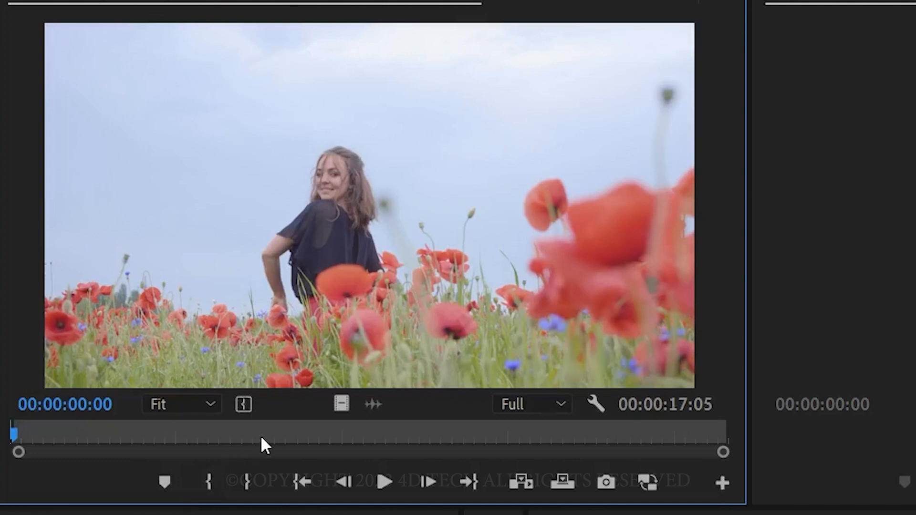
{"action": "left_click_drag", "start_coordinate": [164, 430], "coordinate": [653, 434]}
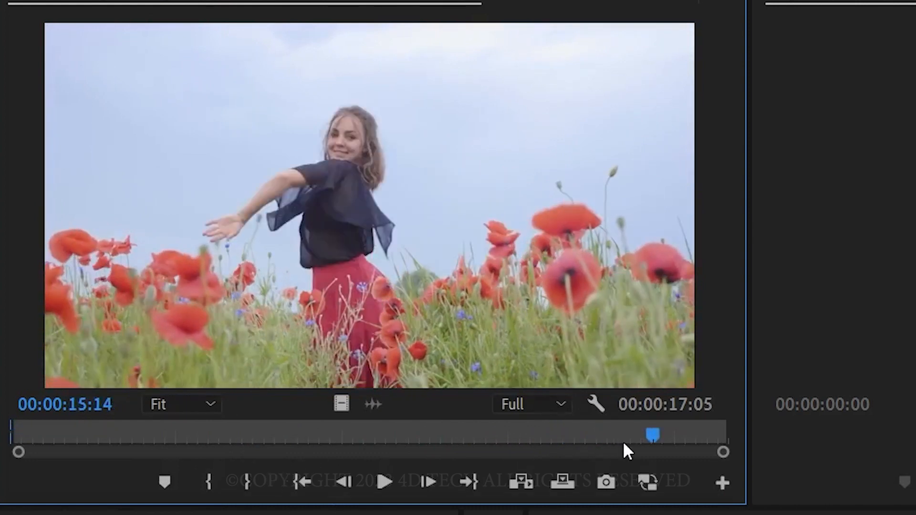
{"action": "left_click", "coordinate": [246, 480]}
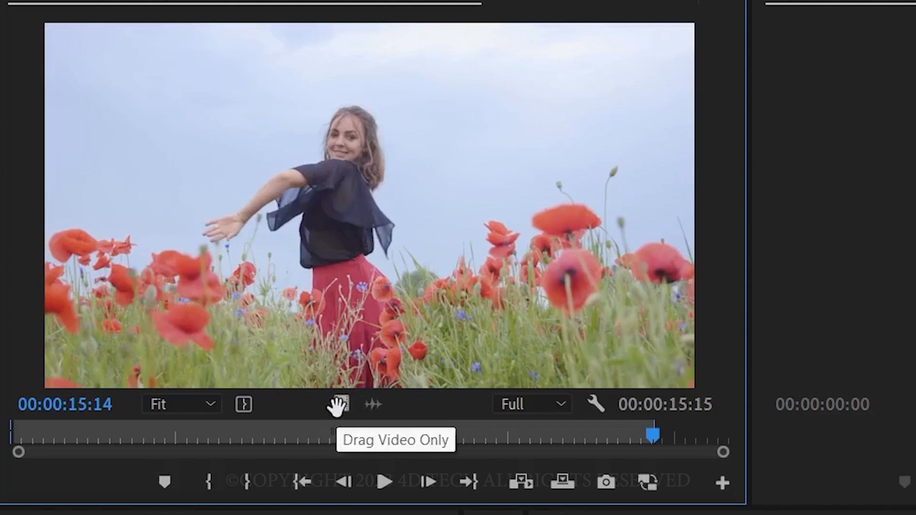
Step: Review the marked range in the Source monitor and reset the clip's Out point to its end at 00:00:17:05
{"action": "left_click_drag", "start_coordinate": [653, 433], "coordinate": [711, 436]}
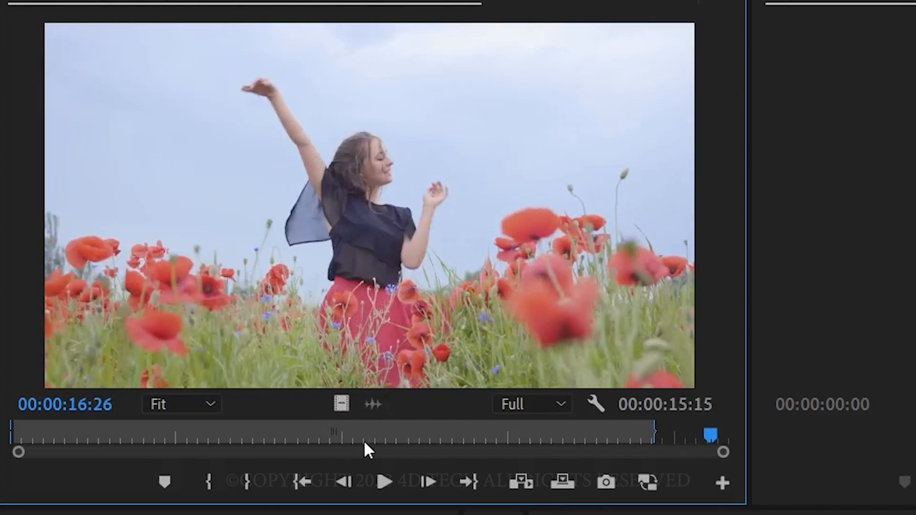
{"action": "left_click", "coordinate": [18, 431]}
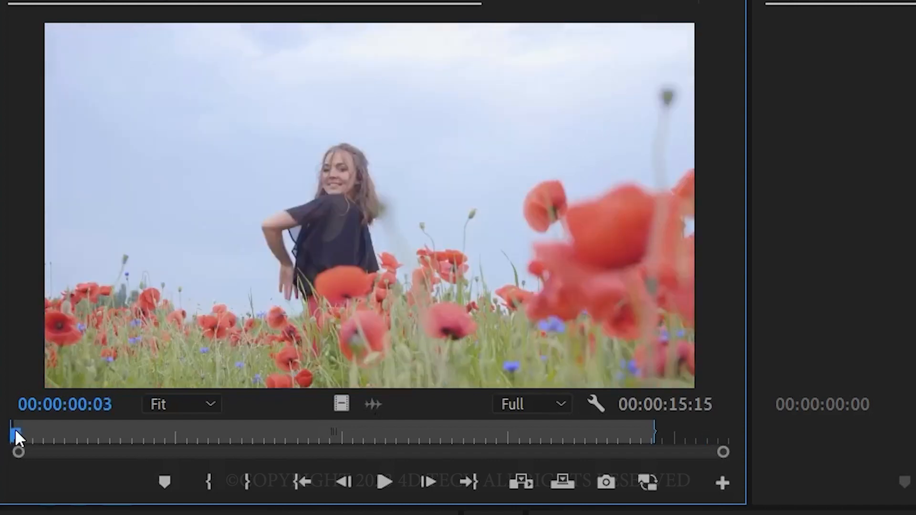
{"action": "left_click_drag", "start_coordinate": [15, 430], "coordinate": [0, 431]}
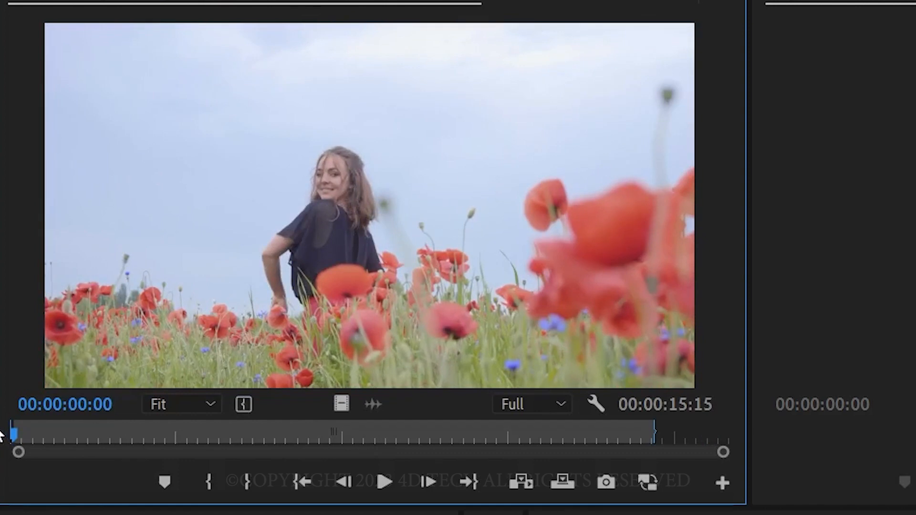
{"action": "left_click", "coordinate": [727, 430]}
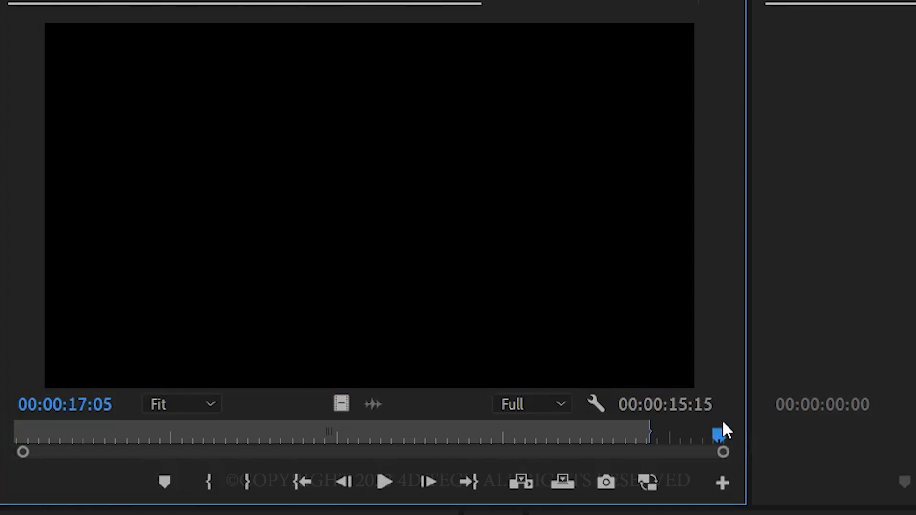
{"action": "key", "text": "o"}
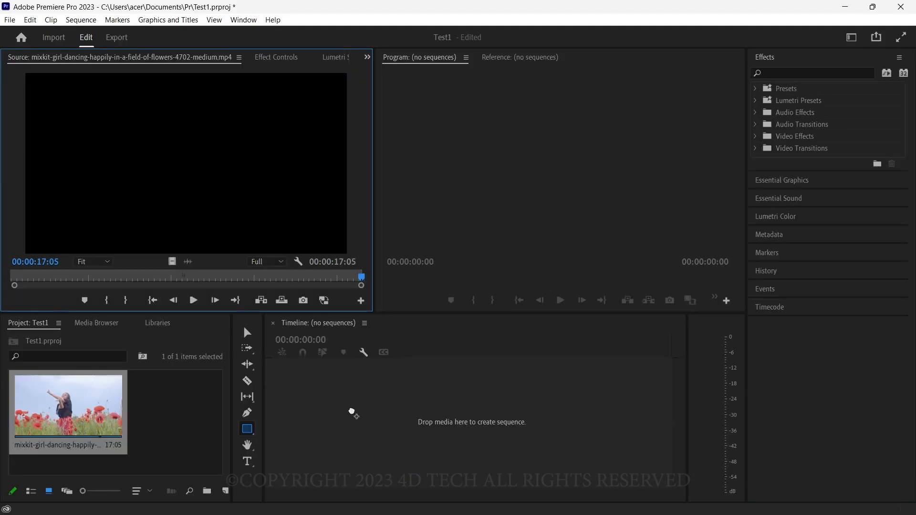
Step: Create a sequence by placing the marked source clip on the empty timeline, and scrub the playhead to 00:00:10:28
{"action": "left_click_drag", "start_coordinate": [353, 413], "coordinate": [352, 410]}
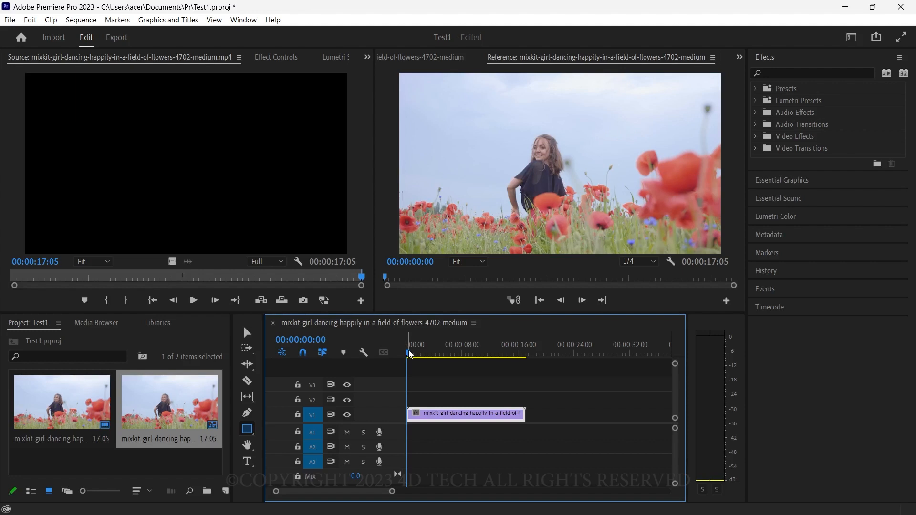
{"action": "left_click_drag", "start_coordinate": [410, 353], "coordinate": [474, 355]}
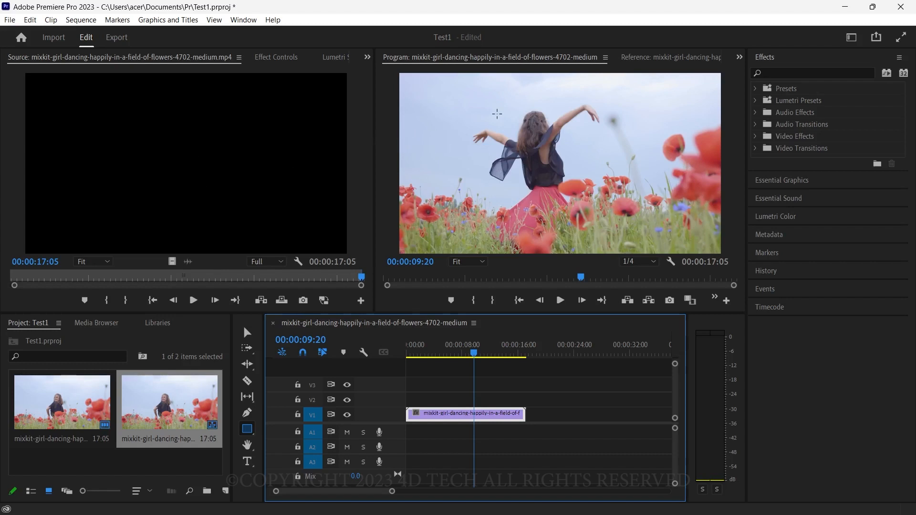
{"action": "mouse_move", "coordinate": [476, 354]}
{"action": "left_mouse_down"}
{"action": "mouse_move", "coordinate": [523, 354]}
{"action": "mouse_move", "coordinate": [485, 354]}
{"action": "left_mouse_up"}
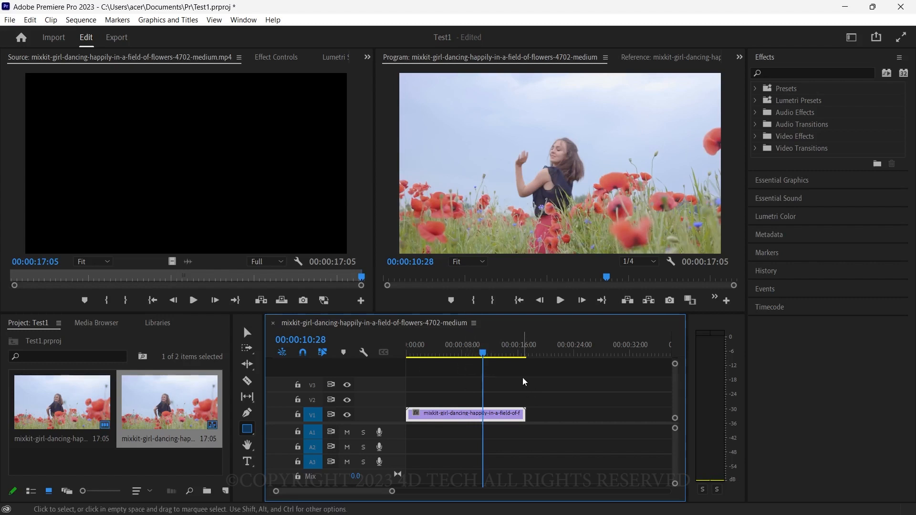
Step: Turn off the V1 track's output and turn it back on
{"action": "left_click", "coordinate": [348, 416]}
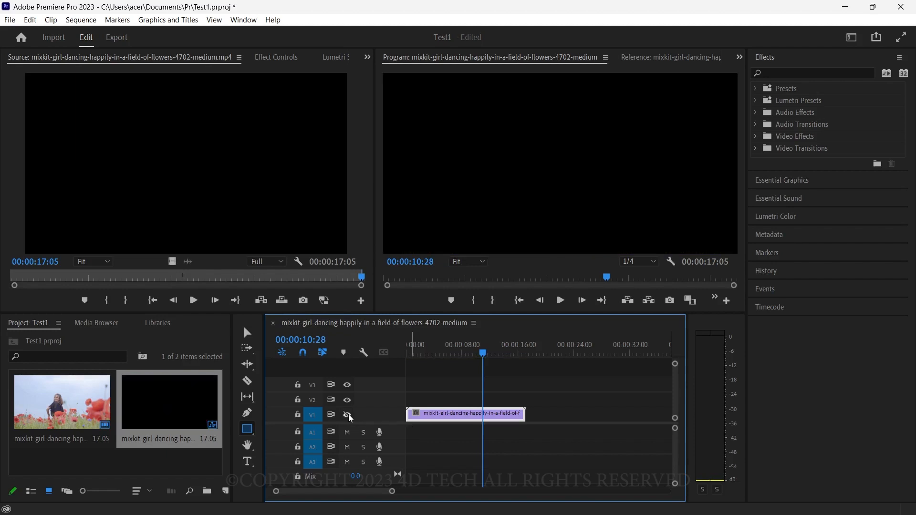
{"action": "left_click", "coordinate": [348, 415]}
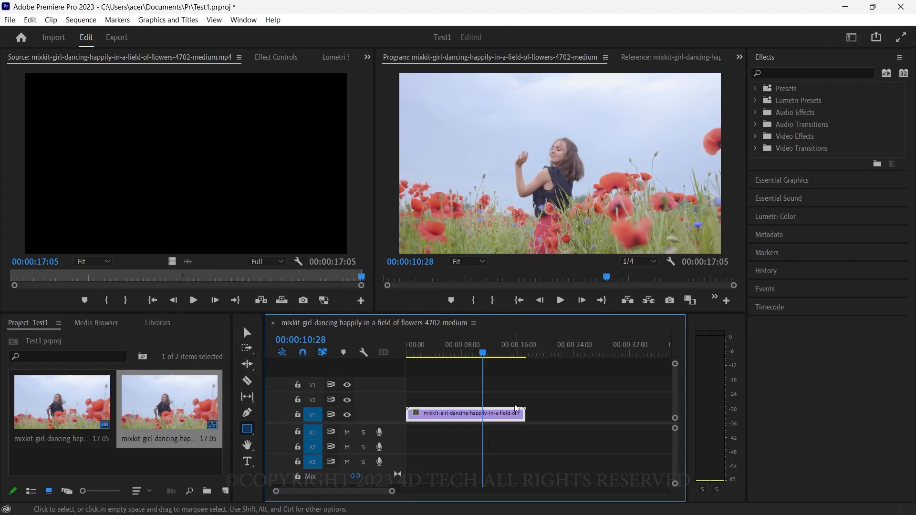
Step: Show the project items as a list, return to icon view, and try the thumbnail zoom
{"action": "left_click", "coordinate": [69, 459]}
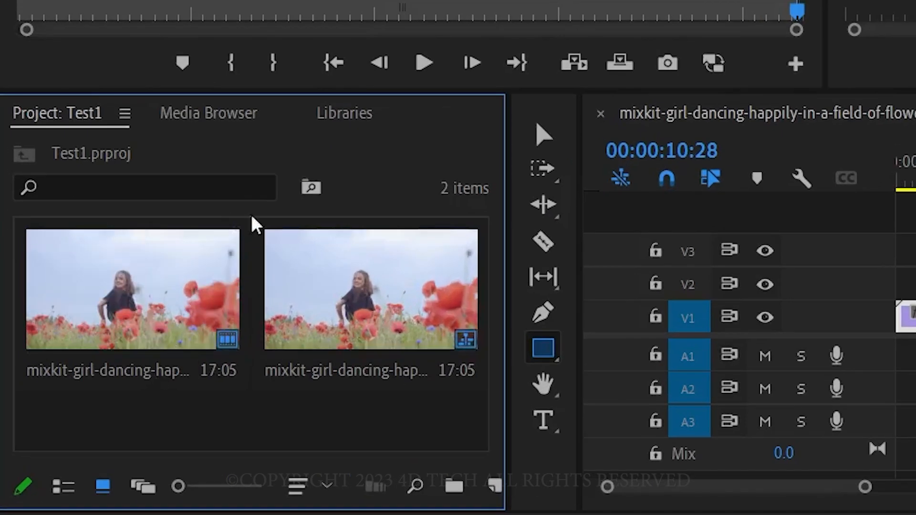
{"action": "left_click", "coordinate": [268, 377]}
{"action": "left_click", "coordinate": [63, 487]}
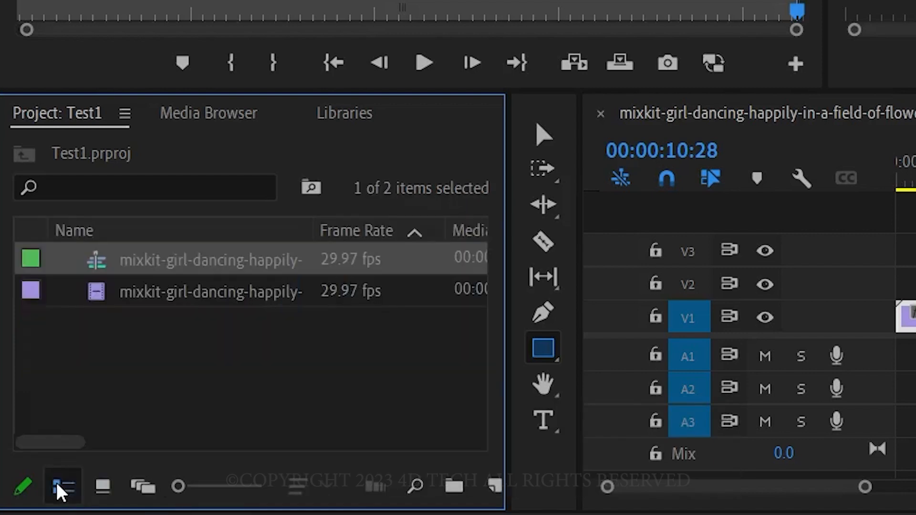
{"action": "left_click", "coordinate": [102, 480]}
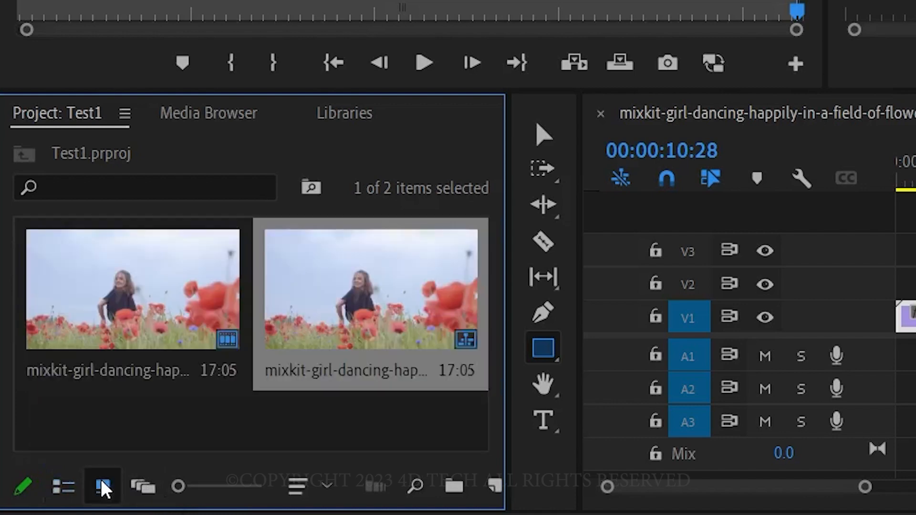
{"action": "left_click", "coordinate": [143, 428]}
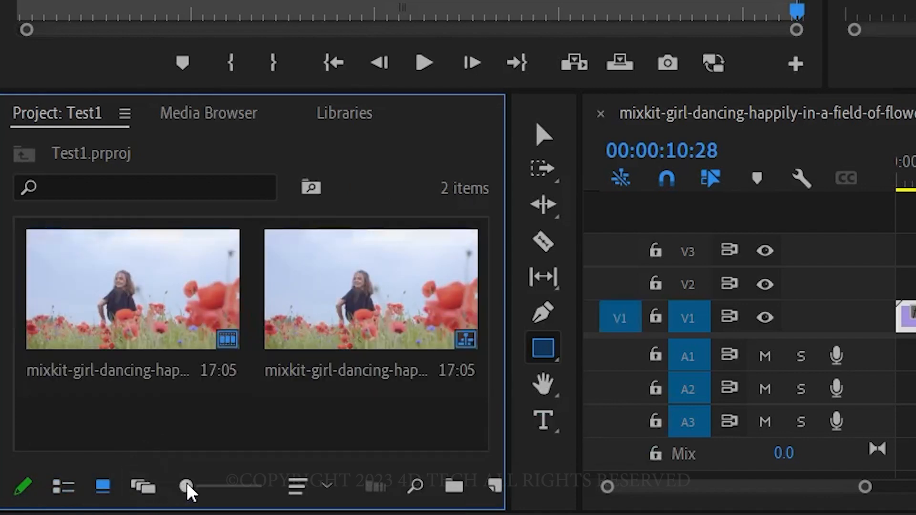
{"action": "mouse_move", "coordinate": [182, 478]}
{"action": "left_mouse_down"}
{"action": "mouse_move", "coordinate": [249, 479]}
{"action": "mouse_move", "coordinate": [197, 472]}
{"action": "left_mouse_up"}
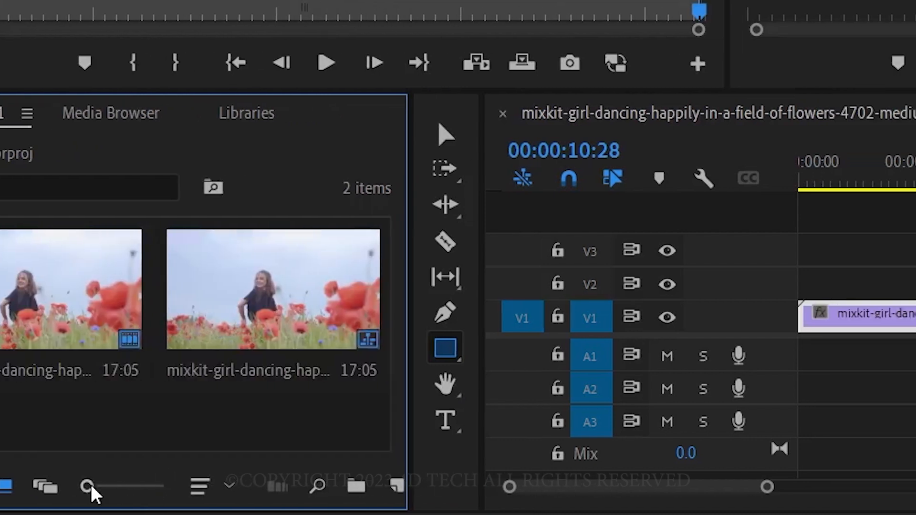
Step: Scrub through the clip in the sequence, ending with the playhead at 00:00:11:06
{"action": "left_click_drag", "start_coordinate": [393, 178], "coordinate": [341, 197]}
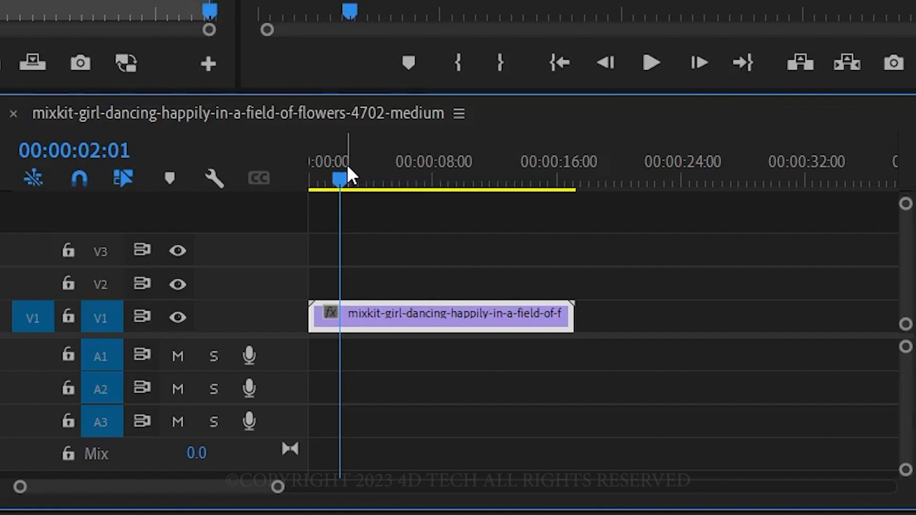
{"action": "left_click_drag", "start_coordinate": [349, 169], "coordinate": [402, 172]}
{"action": "left_click", "coordinate": [486, 172]}
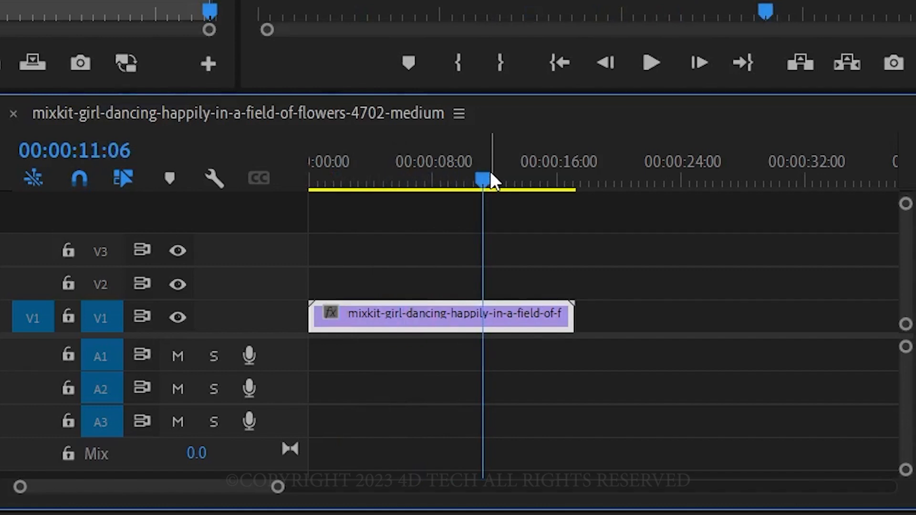
Step: Return the sequence playhead to the very start of the clip, at 00:00:00:00
{"action": "scroll", "coordinate": [490, 172], "scroll_direction": "up", "scroll_amount": 5}
{"action": "scroll", "coordinate": [491, 173], "scroll_direction": "up", "scroll_amount": 6}
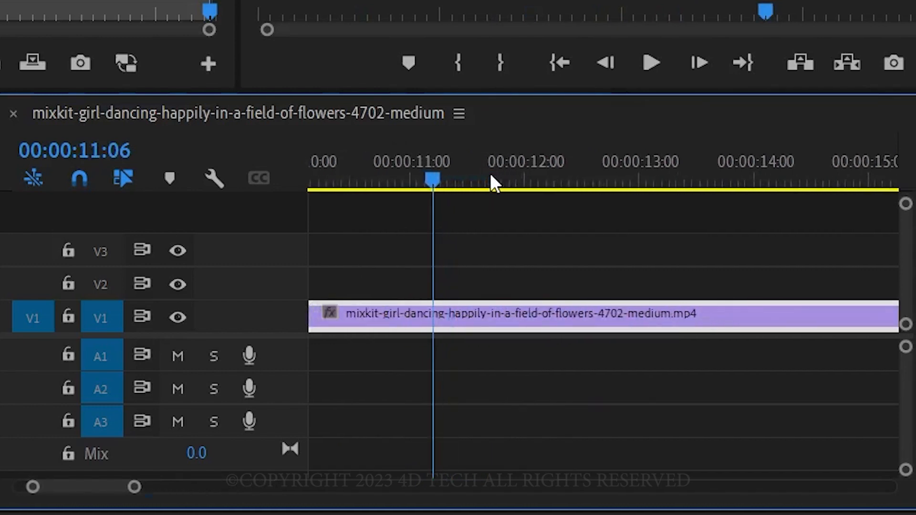
{"action": "scroll", "coordinate": [495, 173], "scroll_direction": "up", "scroll_amount": 3}
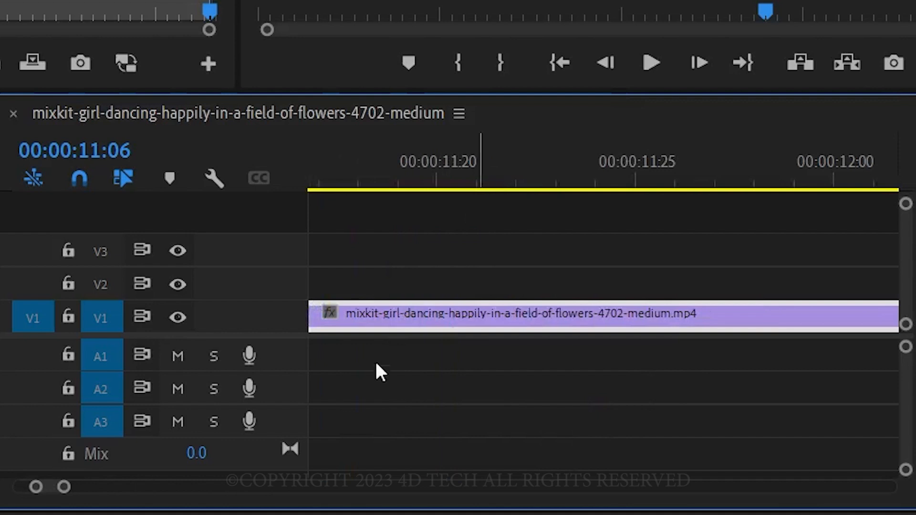
{"action": "left_click_drag", "start_coordinate": [46, 487], "coordinate": [17, 486]}
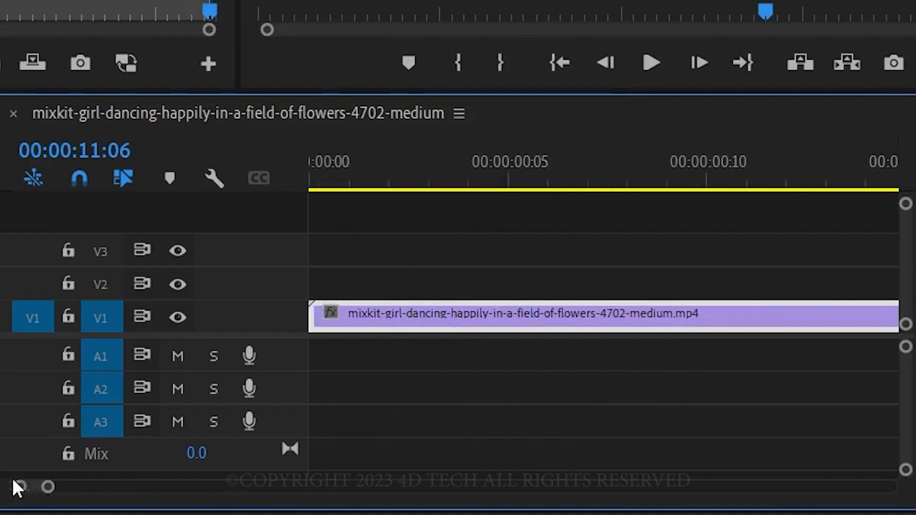
{"action": "left_click", "coordinate": [335, 180]}
{"action": "left_click_drag", "start_coordinate": [351, 176], "coordinate": [325, 176]}
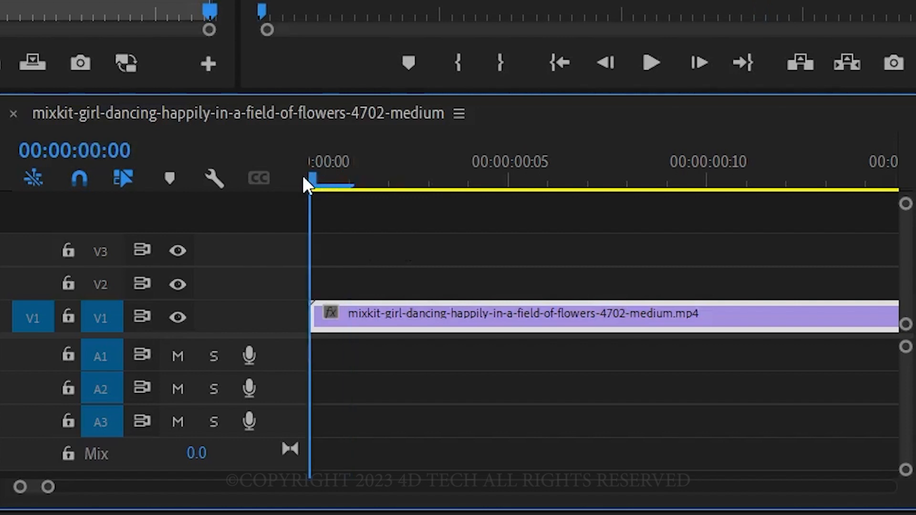
{"action": "left_click", "coordinate": [353, 177]}
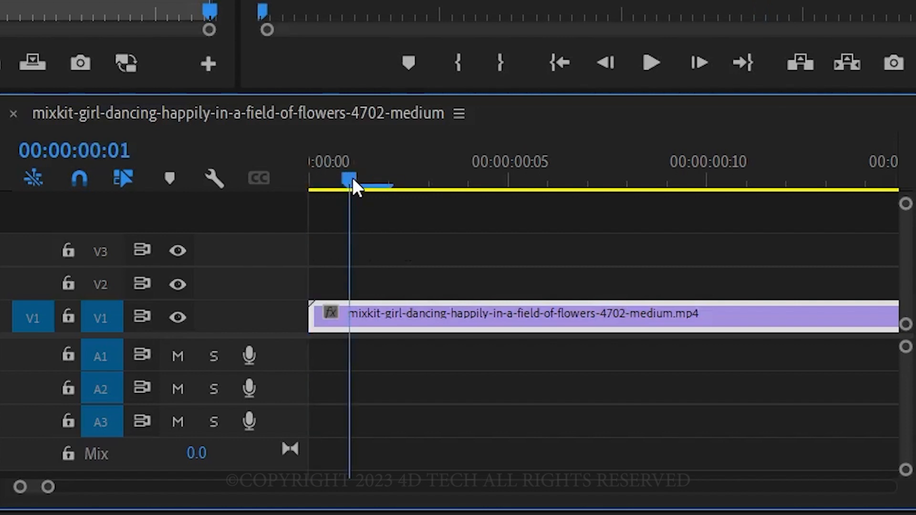
{"action": "left_click_drag", "start_coordinate": [353, 178], "coordinate": [298, 189]}
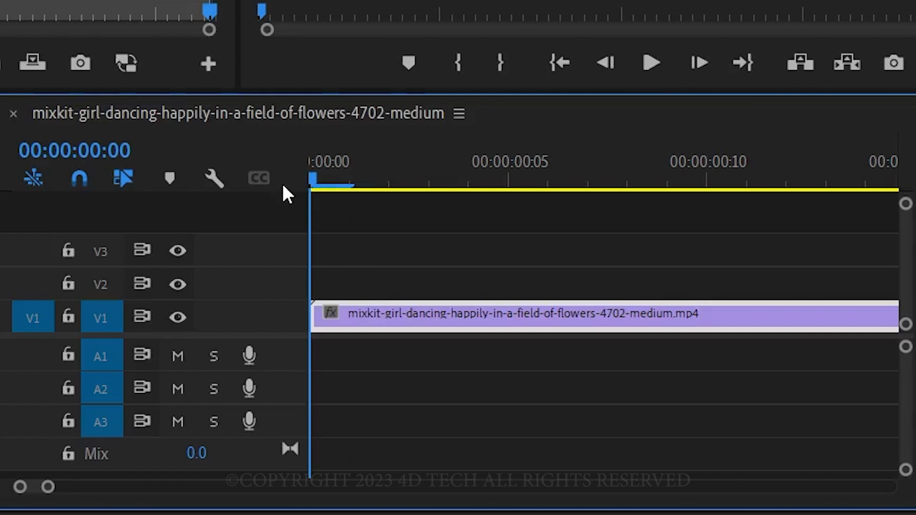
Step: Step the playhead forward and back one frame at a time, ending at 00:00:00:02
{"action": "key", "text": "Right"}
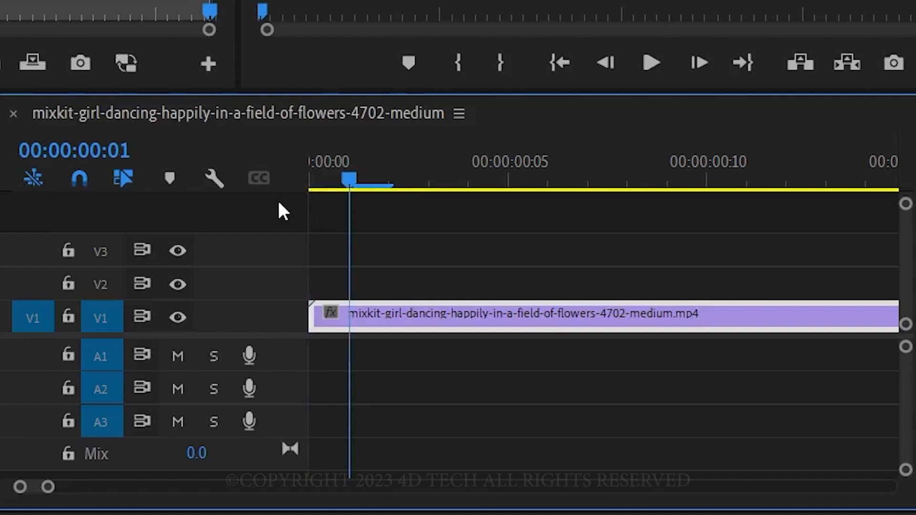
{"action": "key", "text": "Left"}
{"action": "key", "text": "Right"}
{"action": "key", "text": "Left"}
{"action": "key", "text": "Right"}
{"action": "key", "text": "Right"}
{"action": "key", "text": "Left"}
{"action": "key", "text": "Right"}
{"action": "key", "text": "Left"}
{"action": "key", "text": "Right"}
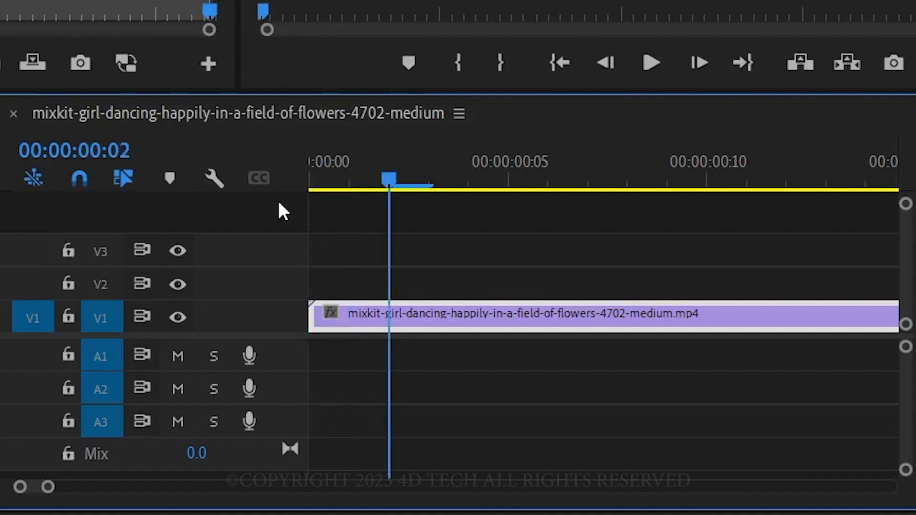
Step: Jump the playhead forward and back in five-frame steps, ending at 00:00:00:07
{"action": "key", "text": "shift+Right"}
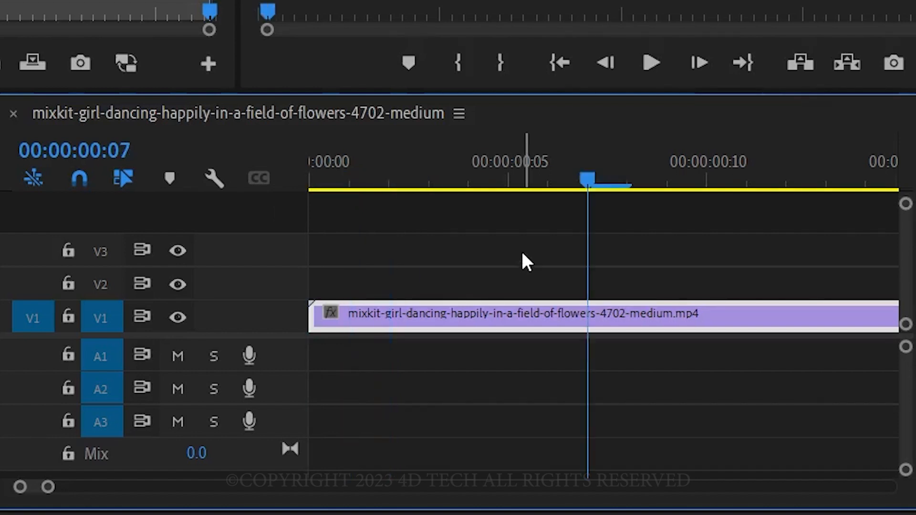
{"action": "key", "text": "shift+Left"}
{"action": "key", "text": "shift+Right"}
{"action": "key", "text": "shift+Left"}
{"action": "key", "text": "shift+Right"}
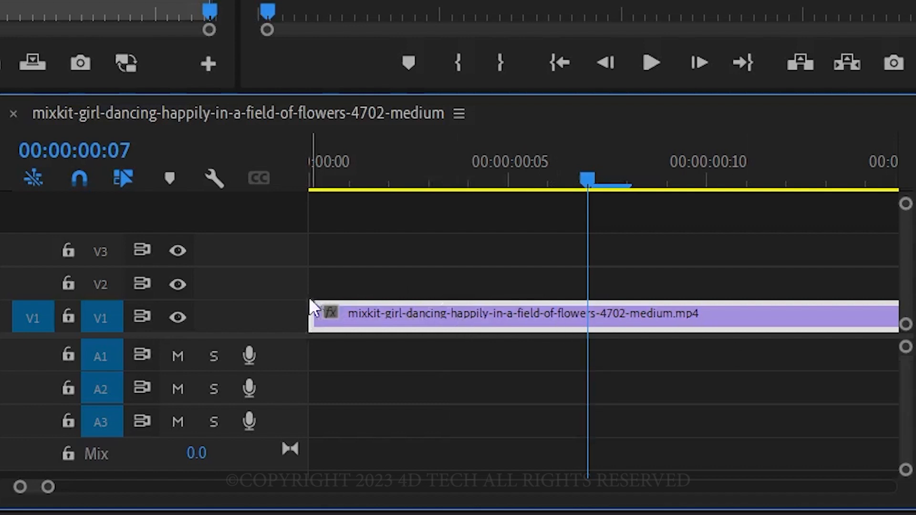
Step: Expand the V1 track to show the clip's thumbnail, and set the playhead to 00:00:00:02
{"action": "double_click", "coordinate": [249, 317]}
{"action": "scroll", "coordinate": [249, 315], "scroll_direction": "up", "scroll_amount": 1}
{"action": "scroll", "coordinate": [249, 315], "scroll_direction": "down", "scroll_amount": 1}
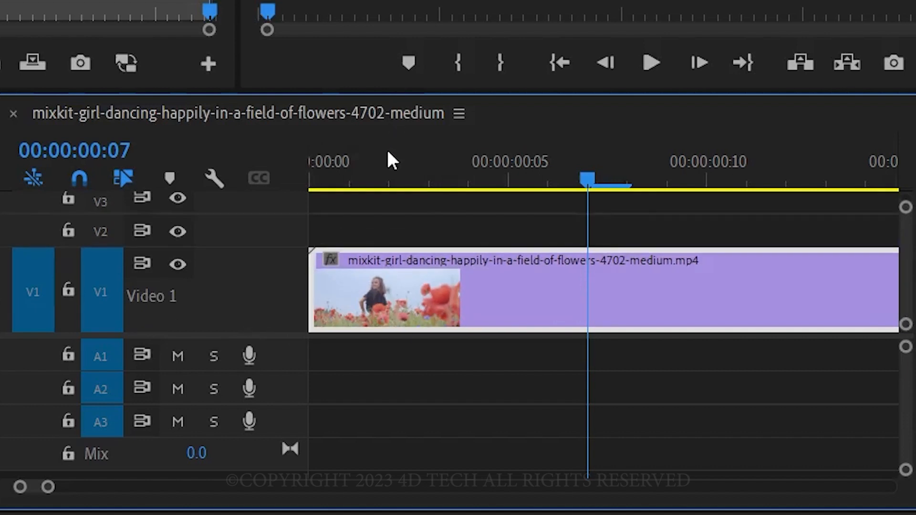
{"action": "left_click", "coordinate": [388, 165]}
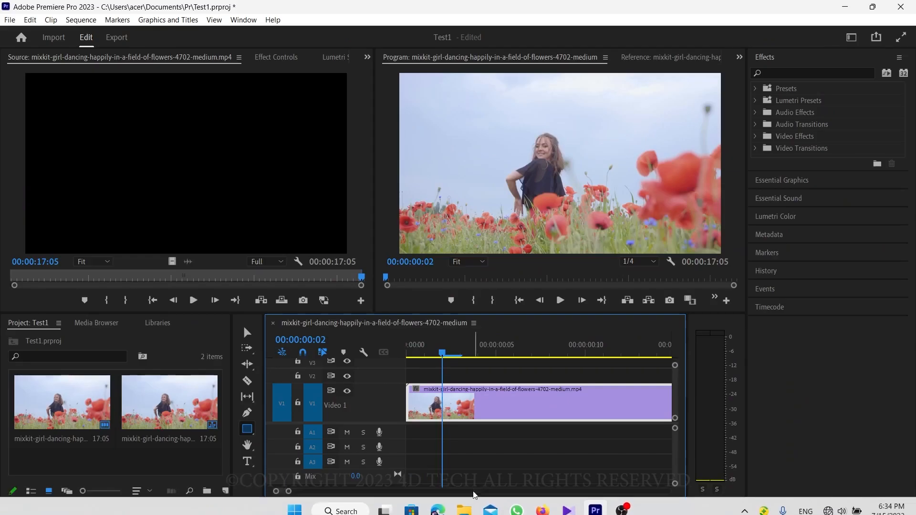
Step: Import mixkit-a-country-romance-36.mp3 from the Love folder inside Sample into the project
{"action": "left_click", "coordinate": [464, 510]}
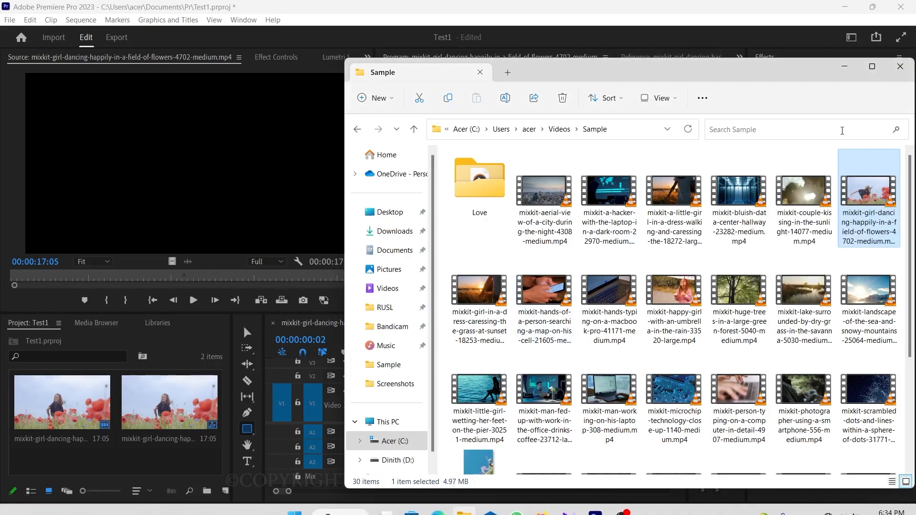
{"action": "double_click", "coordinate": [479, 181]}
{"action": "left_click_drag", "start_coordinate": [480, 186], "coordinate": [167, 452]}
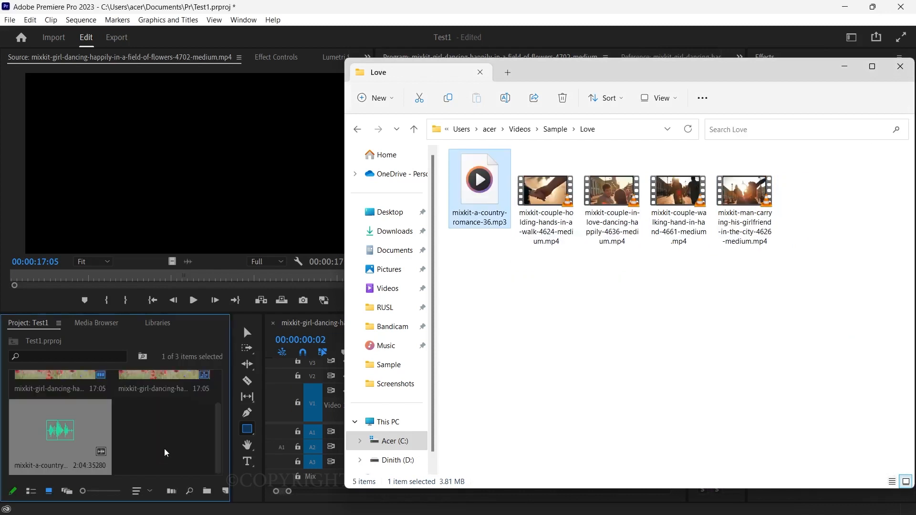
{"action": "left_click", "coordinate": [470, 3]}
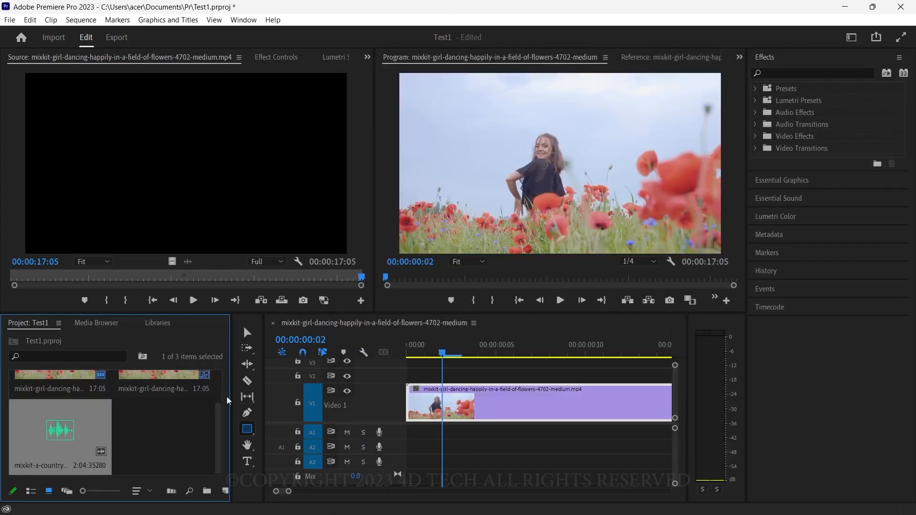
Step: Open the imported audio in the Source Monitor and play its beginning, stopping at 00;00;03;02
{"action": "double_click", "coordinate": [64, 430]}
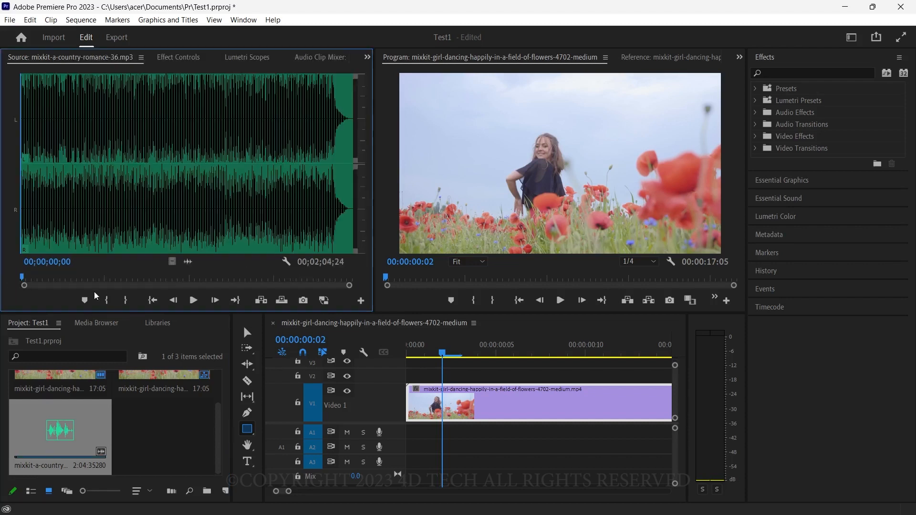
{"action": "left_click", "coordinate": [193, 301]}
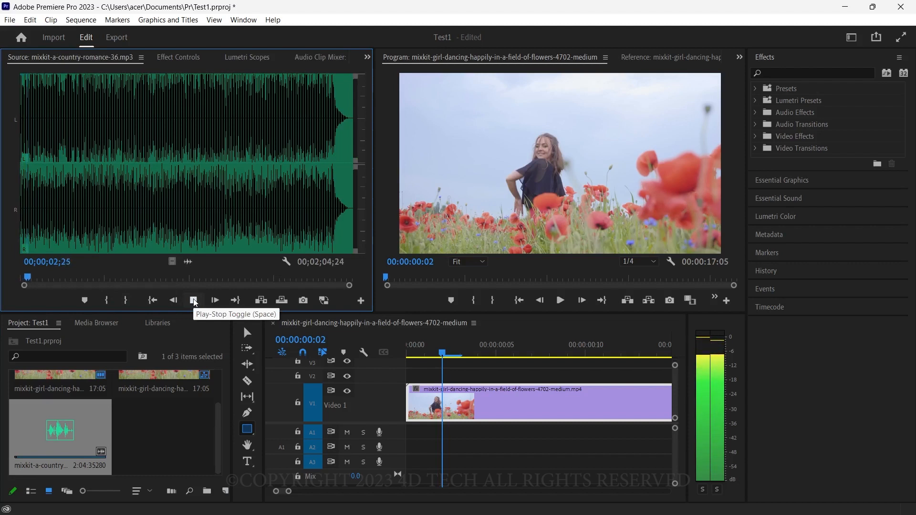
{"action": "left_click", "coordinate": [193, 300]}
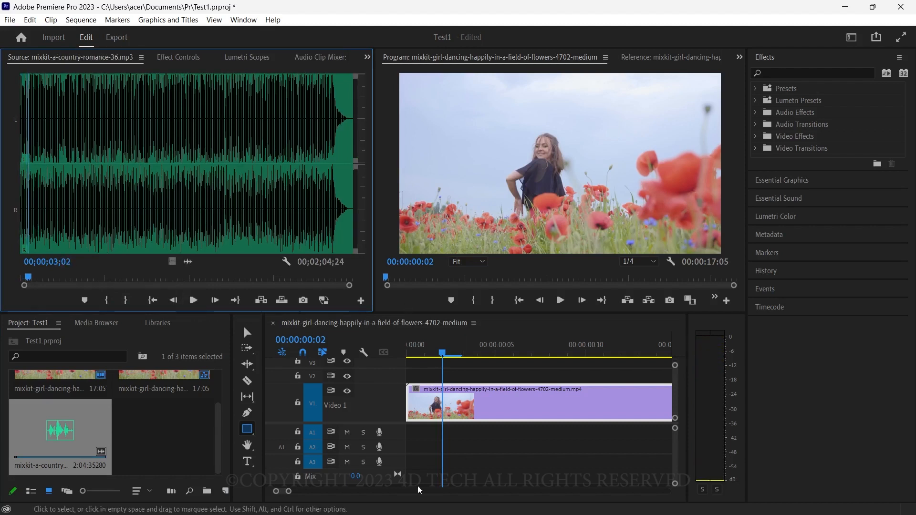
Step: Mark the source audio's In point at 00;00;00;00 and its Out point at 00;00;20;17
{"action": "left_click_drag", "start_coordinate": [282, 491], "coordinate": [294, 493]}
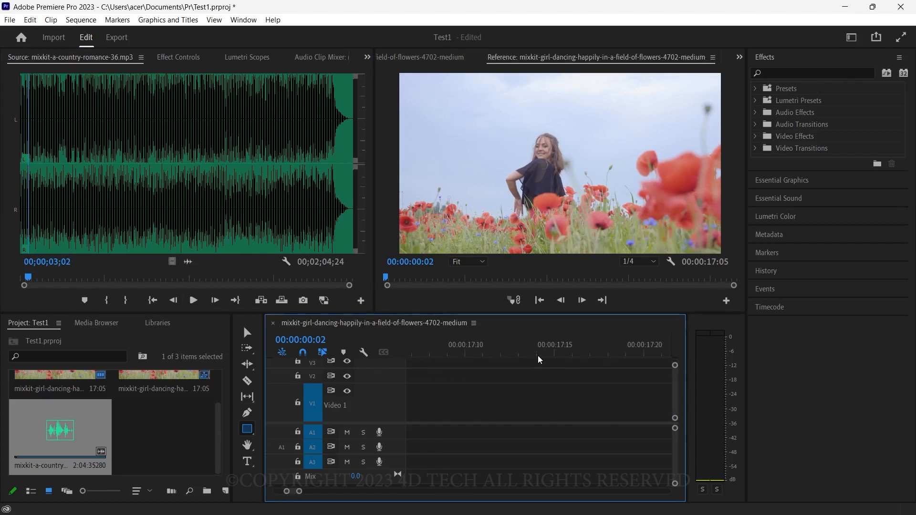
{"action": "scroll", "coordinate": [539, 360], "scroll_direction": "up", "scroll_amount": 3}
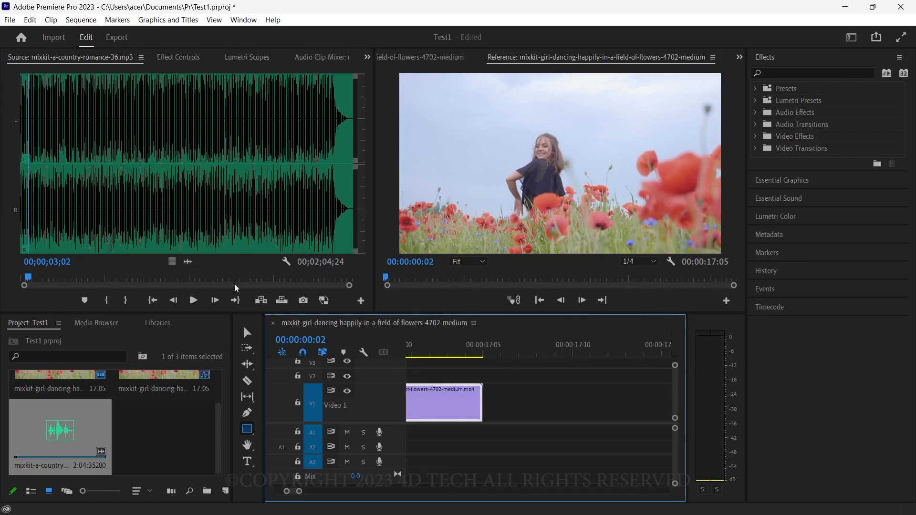
{"action": "left_click_drag", "start_coordinate": [30, 279], "coordinate": [13, 277]}
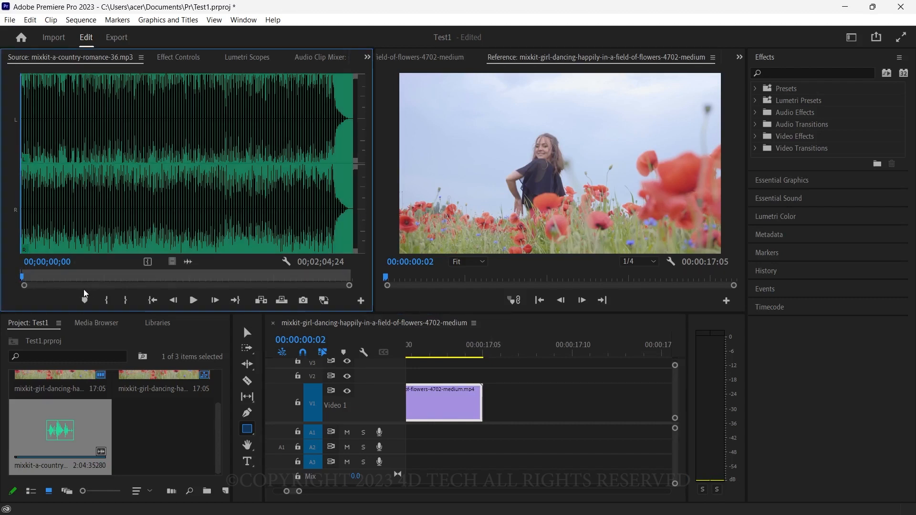
{"action": "left_click_drag", "start_coordinate": [79, 281], "coordinate": [76, 280]}
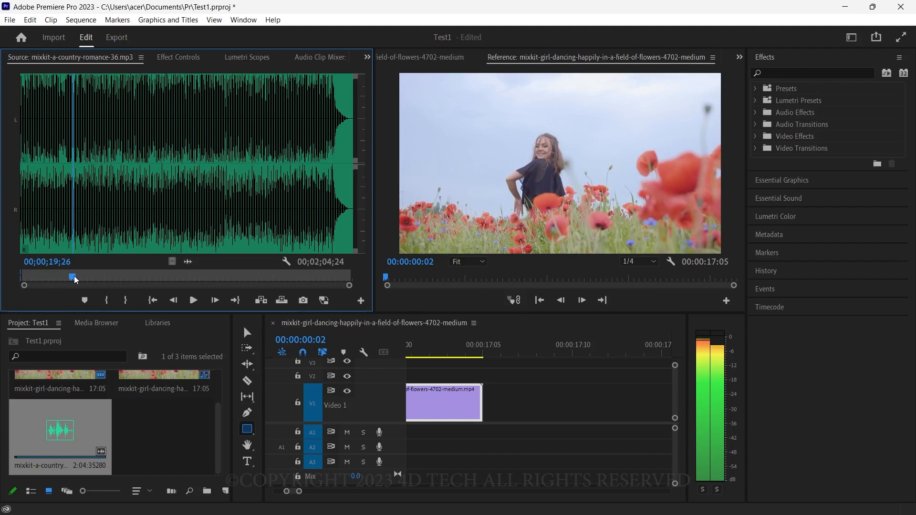
{"action": "left_click", "coordinate": [77, 280]}
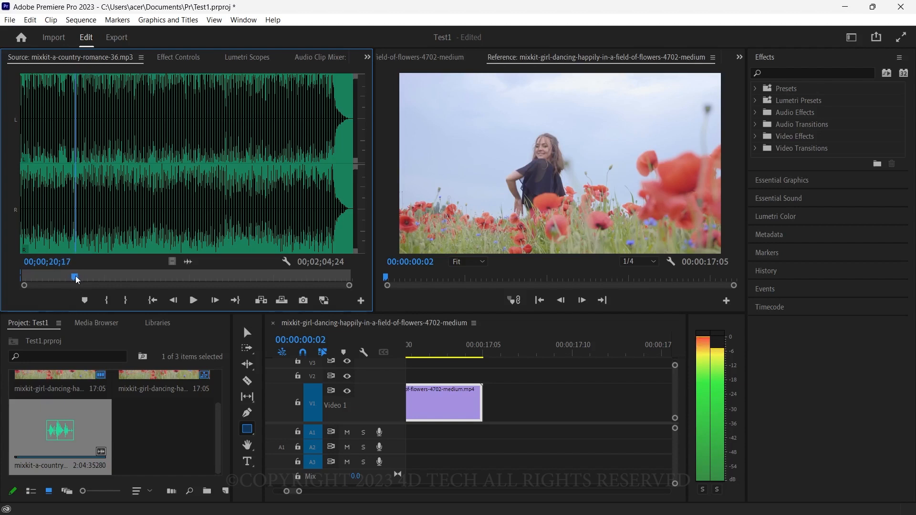
{"action": "key", "text": "o"}
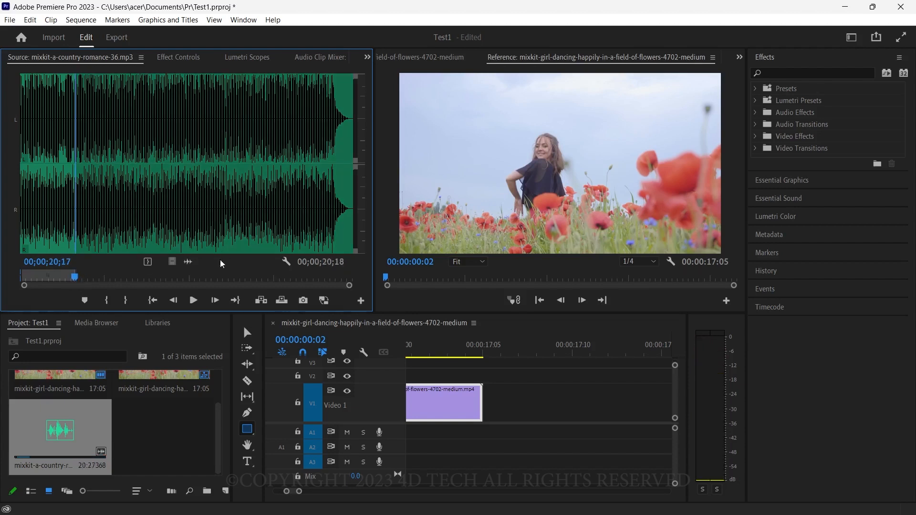
Step: Place the marked audio on track A1 at the sequence start, and play the sequence from 00:00:00:00 to 00:00:01:16
{"action": "left_click_drag", "start_coordinate": [189, 265], "coordinate": [403, 432]}
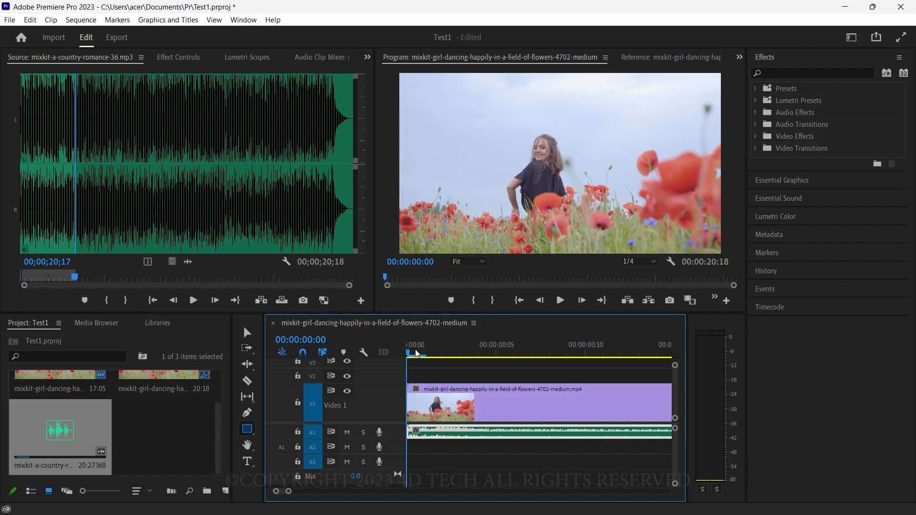
{"action": "key", "text": "space"}
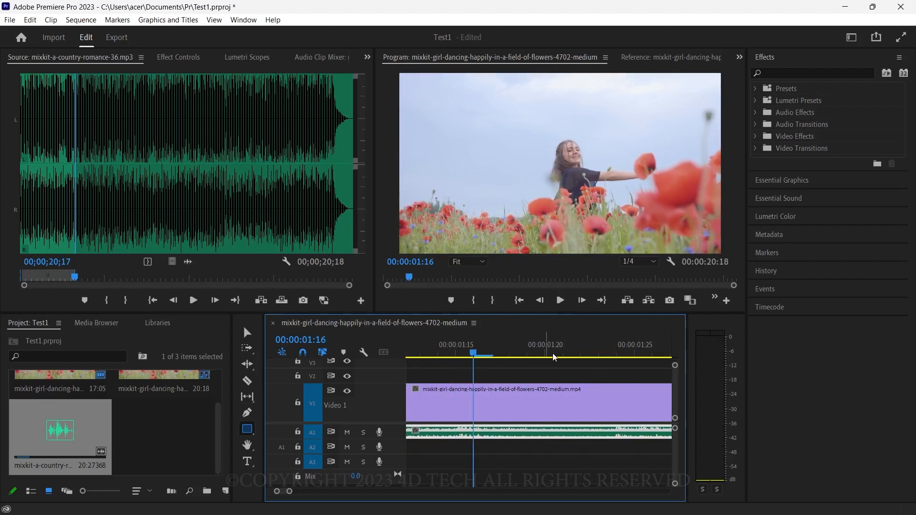
{"action": "scroll", "coordinate": [553, 355], "scroll_direction": "down", "scroll_amount": 4}
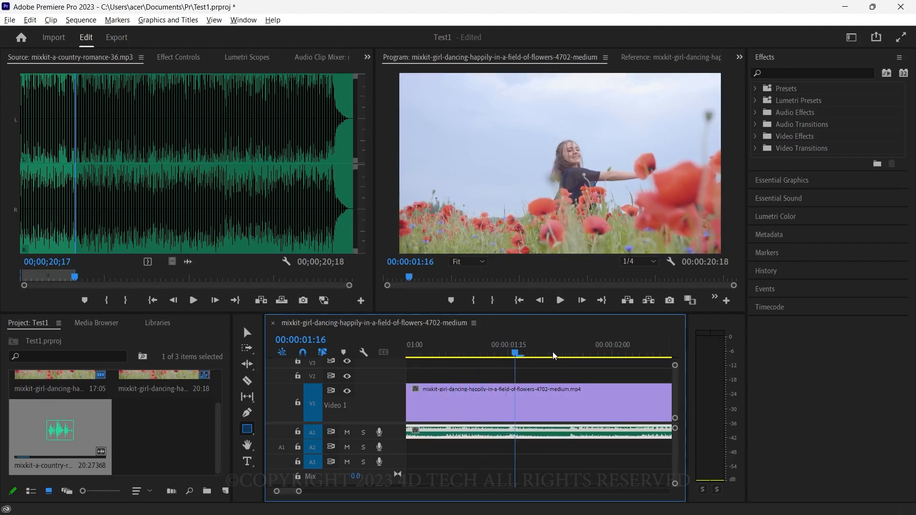
{"action": "scroll", "coordinate": [553, 356], "scroll_direction": "down", "scroll_amount": 3}
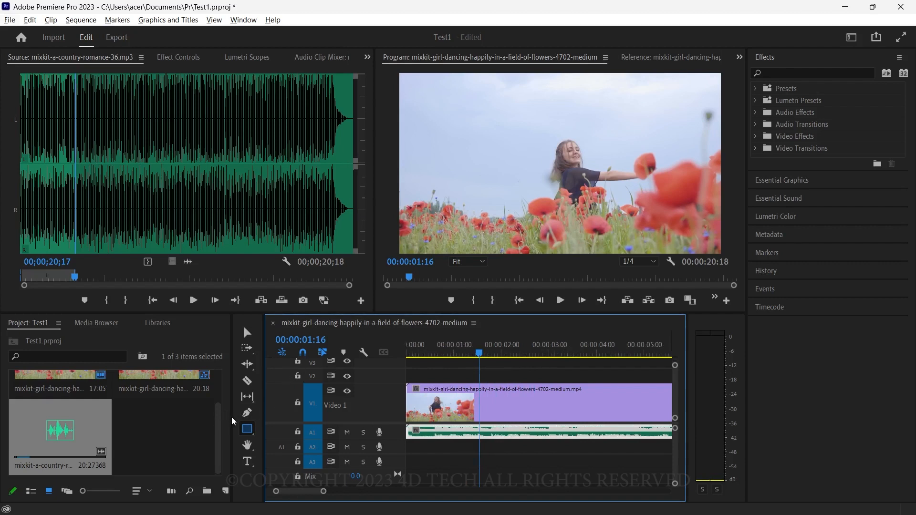
Step: Resize the workspace by narrowing the Project panel, tool strip and Source Monitor, giving the timeline and Program Monitor more width
{"action": "left_click", "coordinate": [220, 421]}
{"action": "left_click_drag", "start_coordinate": [232, 423], "coordinate": [198, 422]}
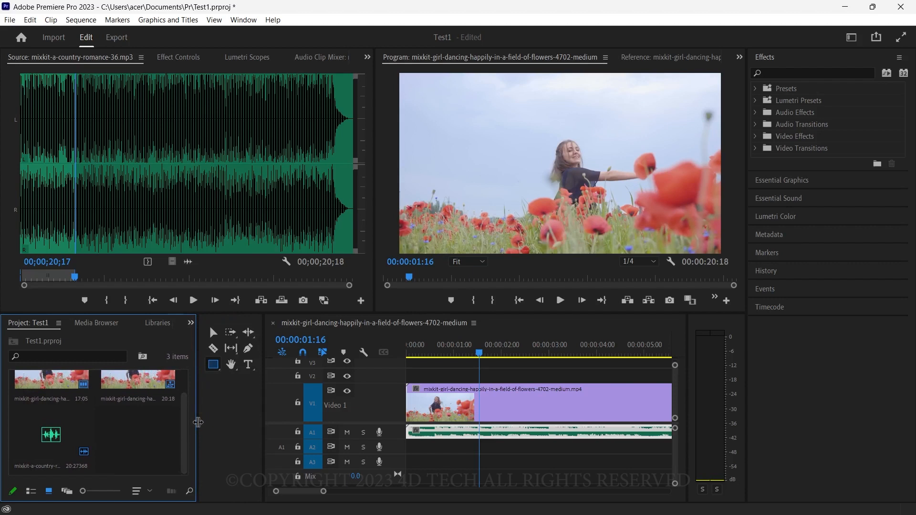
{"action": "left_click_drag", "start_coordinate": [263, 406], "coordinate": [224, 406]}
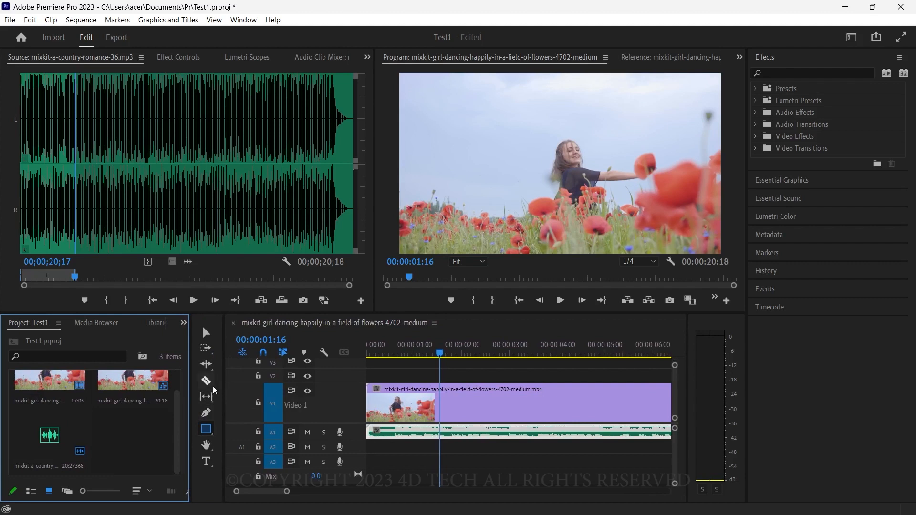
{"action": "left_click_drag", "start_coordinate": [372, 236], "coordinate": [272, 248]}
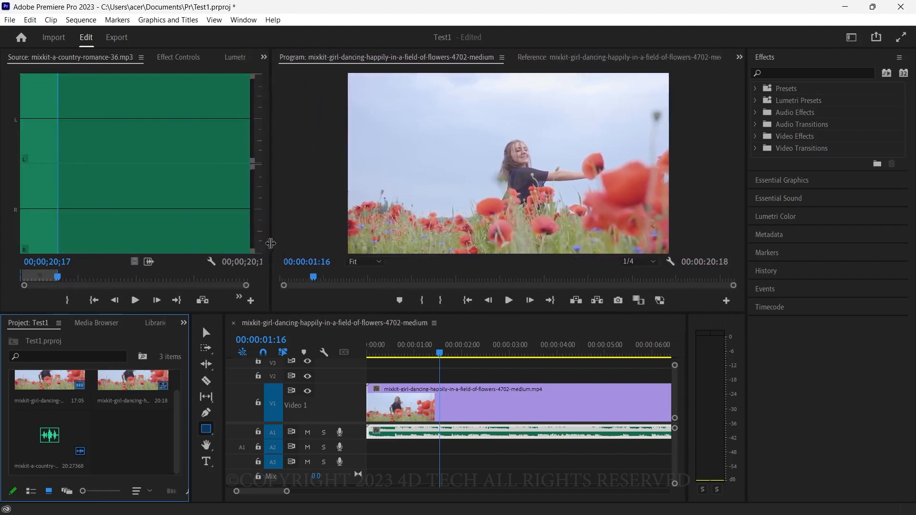
Step: Examine the Source Monitor's panel options and the list of panels that can be shown in the workspace
{"action": "left_click", "coordinate": [140, 57]}
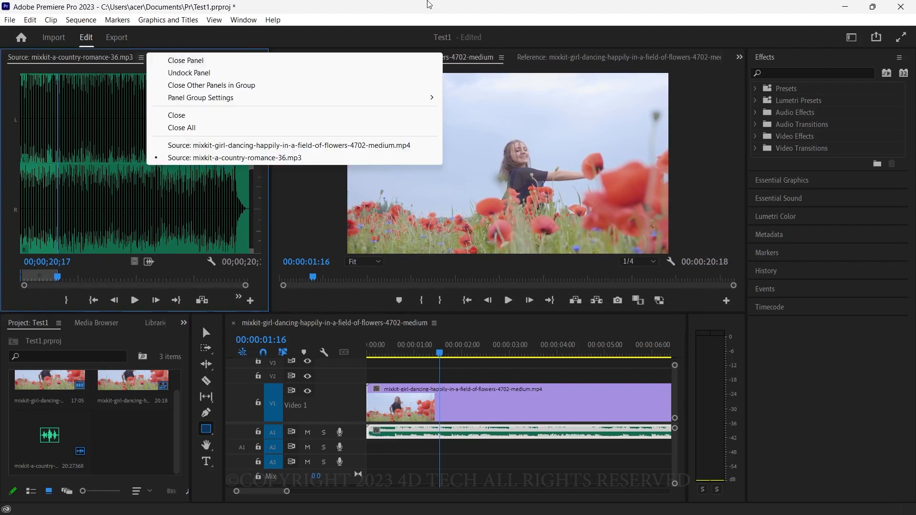
{"action": "left_click", "coordinate": [426, 3]}
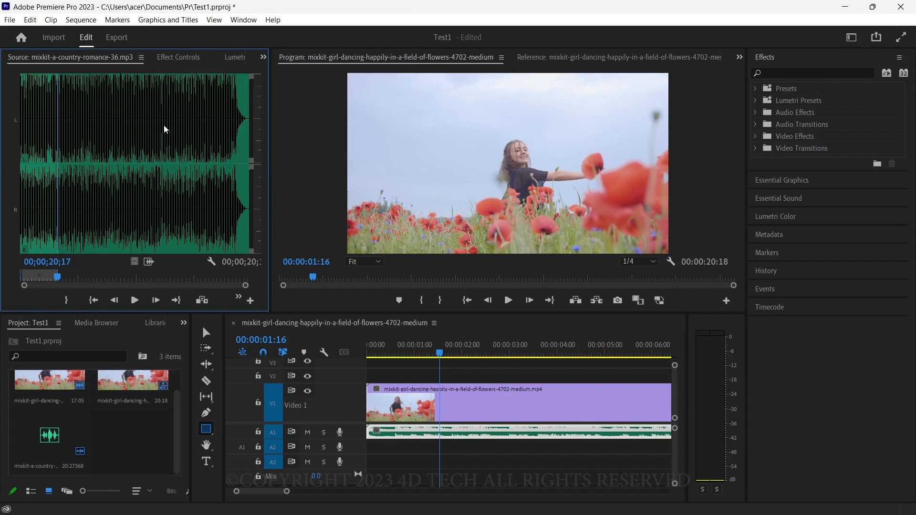
{"action": "left_click", "coordinate": [243, 20]}
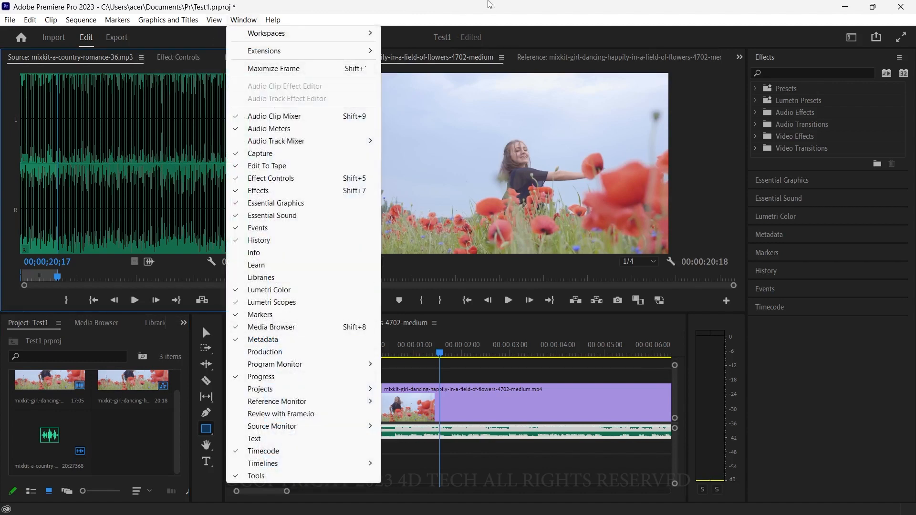
{"action": "left_click", "coordinate": [489, 2]}
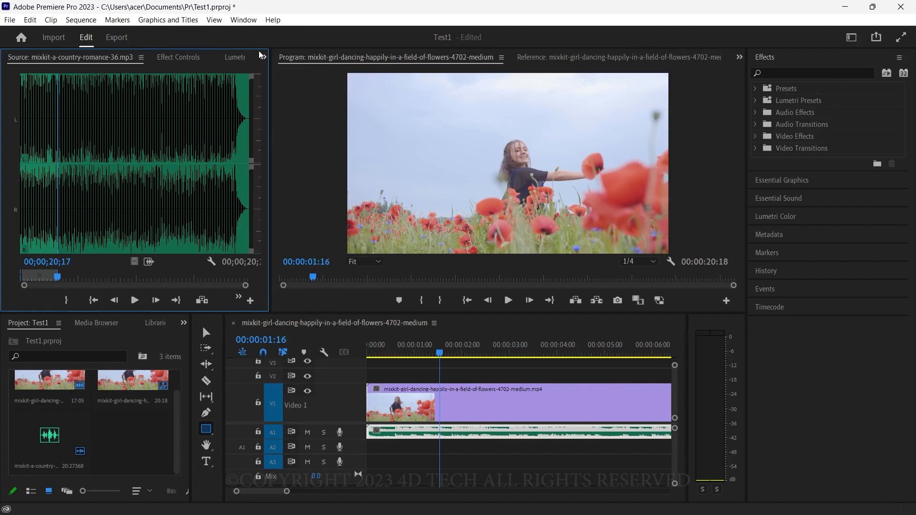
Step: Show the Text panel in the Source Monitor's group and dock it above the Project panel
{"action": "left_click", "coordinate": [175, 61]}
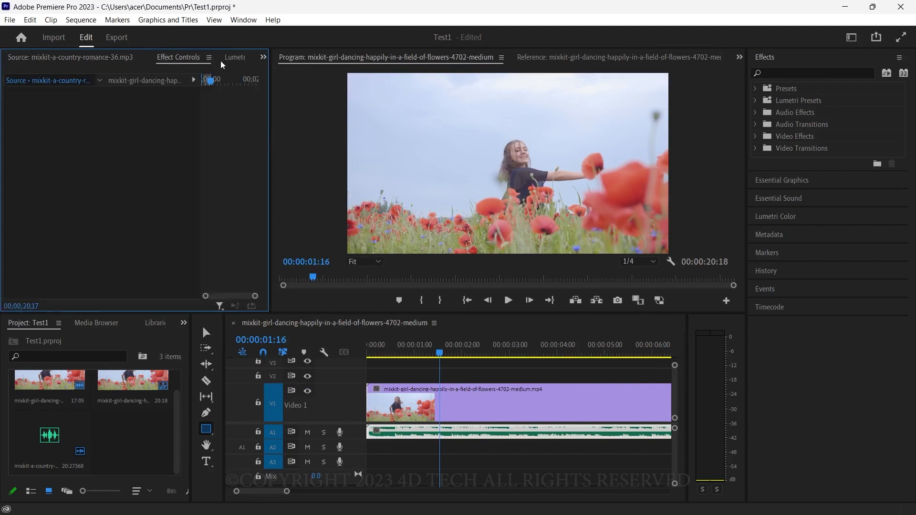
{"action": "left_click", "coordinate": [82, 61]}
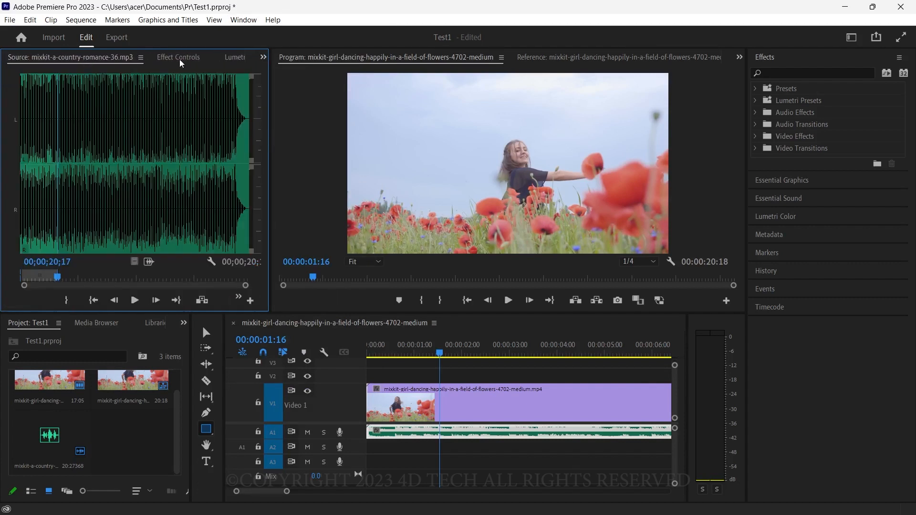
{"action": "left_click", "coordinate": [263, 57]}
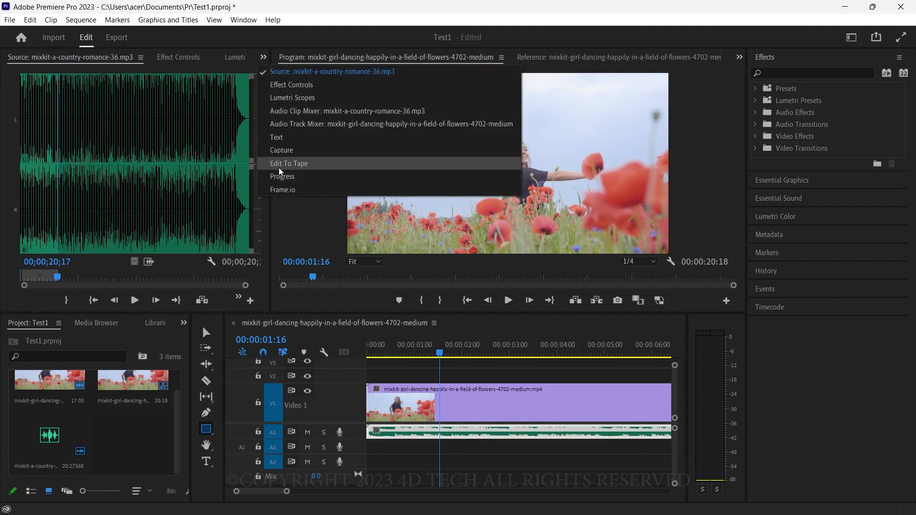
{"action": "left_click", "coordinate": [316, 138]}
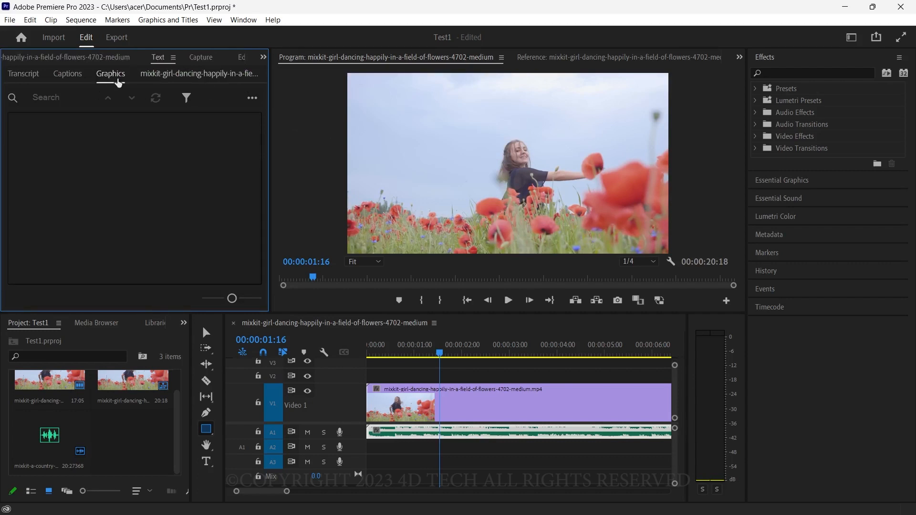
{"action": "left_click_drag", "start_coordinate": [159, 62], "coordinate": [95, 353]}
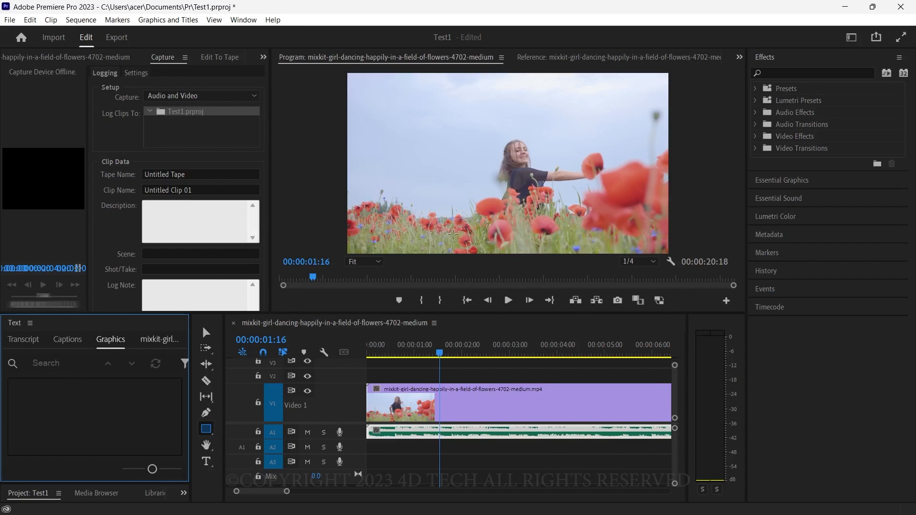
Step: Reset the All Panels workspace to its saved layout
{"action": "left_click", "coordinate": [852, 38]}
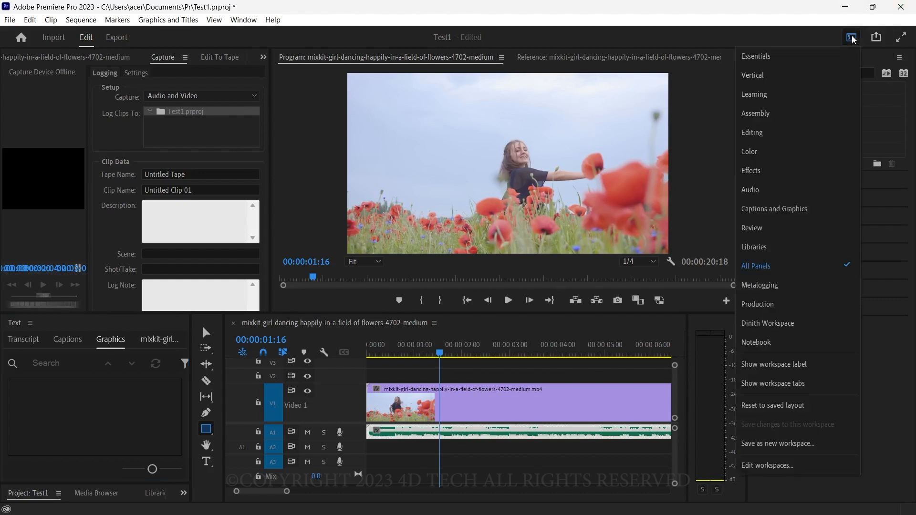
{"action": "left_click", "coordinate": [244, 20]}
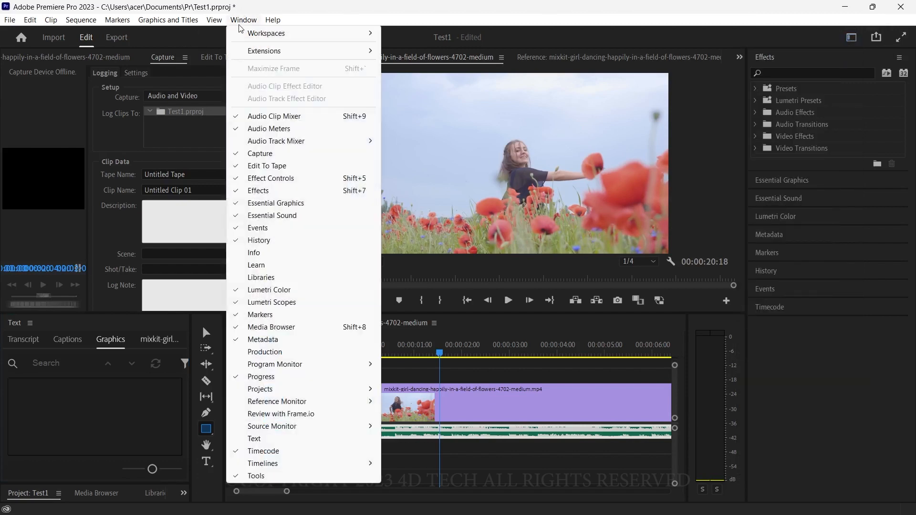
{"action": "mouse_move", "coordinate": [243, 32]}
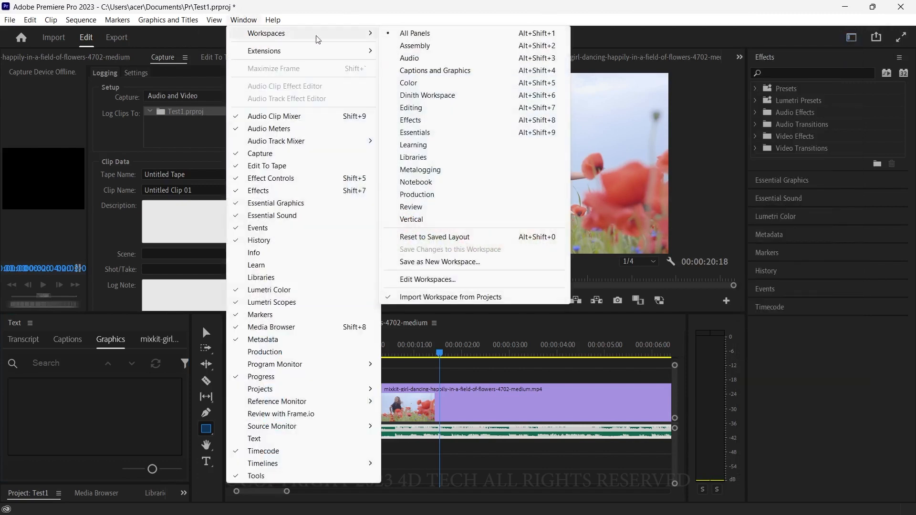
{"action": "left_click", "coordinate": [438, 239]}
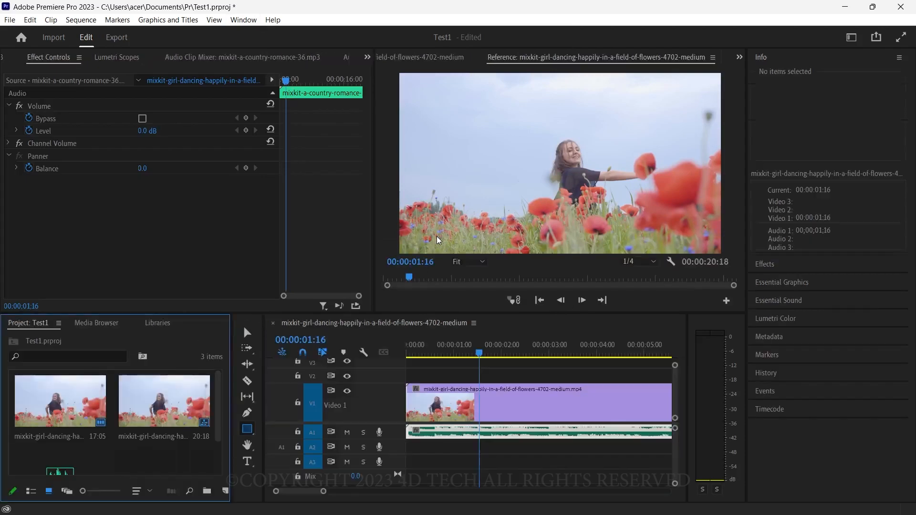
Step: Select the video clip on V1 with the Selection tool and scrub the playhead from 00:00:00:03 to 00:00:03:12
{"action": "left_click", "coordinate": [556, 355]}
{"action": "left_click_drag", "start_coordinate": [556, 355], "coordinate": [410, 356]}
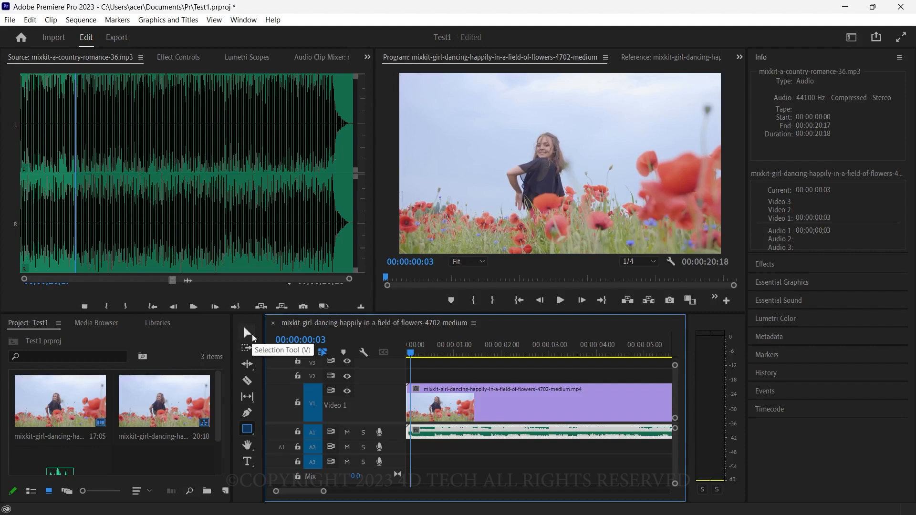
{"action": "left_click", "coordinate": [247, 333]}
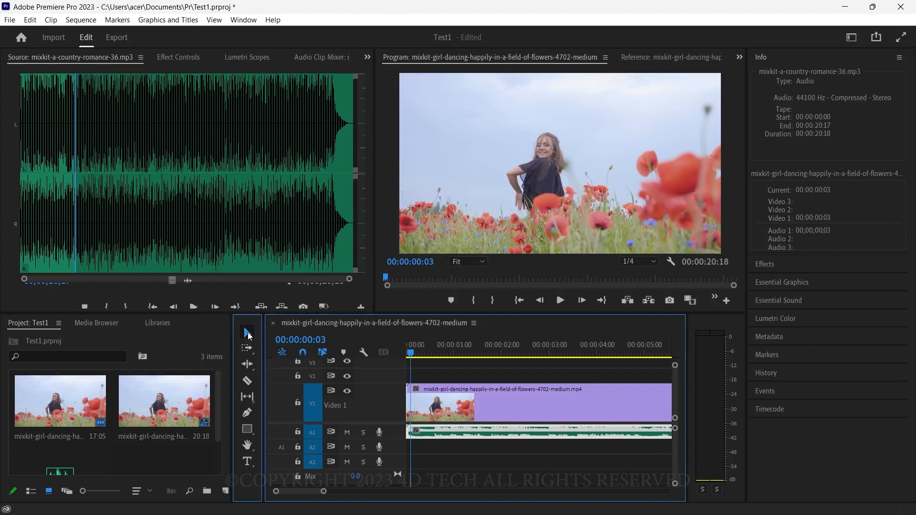
{"action": "mouse_move", "coordinate": [534, 401]}
{"action": "left_mouse_down"}
{"action": "mouse_move", "coordinate": [504, 400]}
{"action": "mouse_move", "coordinate": [594, 401]}
{"action": "mouse_move", "coordinate": [521, 404]}
{"action": "left_mouse_up"}
{"action": "left_click", "coordinate": [523, 353]}
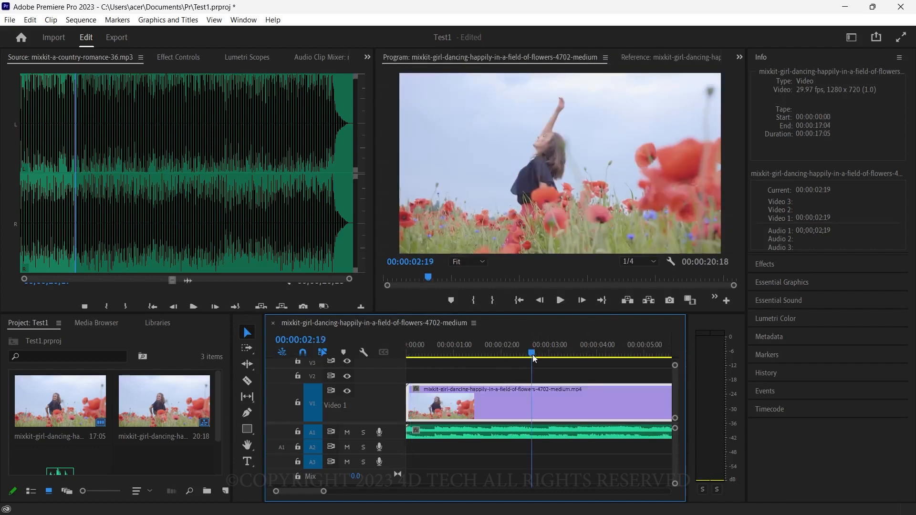
{"action": "left_click_drag", "start_coordinate": [520, 352], "coordinate": [568, 352]}
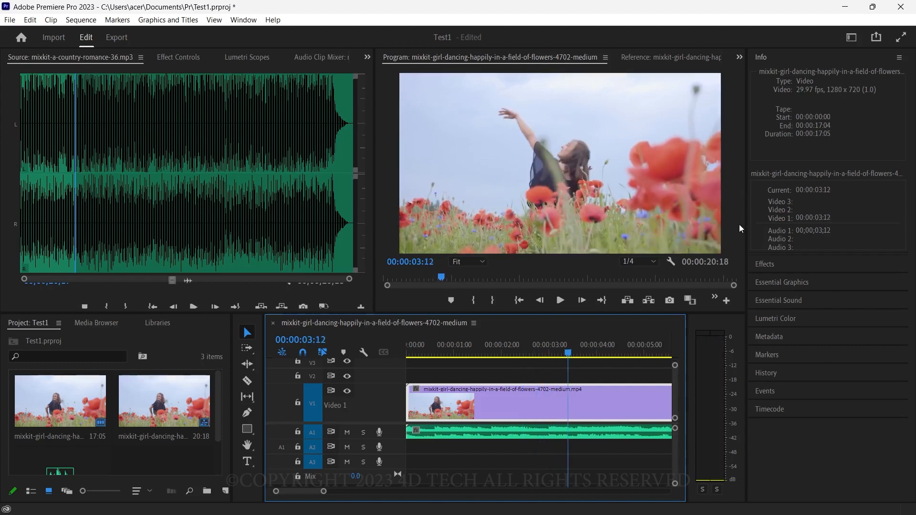
Step: Narrow the Info and Effects panel column and the audio meters, giving the Program Monitor and timeline more width
{"action": "left_click_drag", "start_coordinate": [747, 229], "coordinate": [814, 234]}
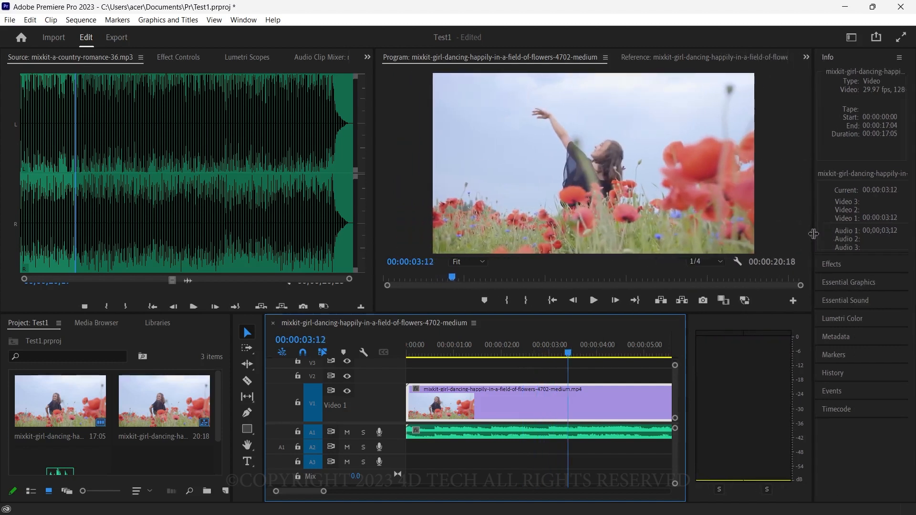
{"action": "left_click_drag", "start_coordinate": [687, 391], "coordinate": [781, 383]}
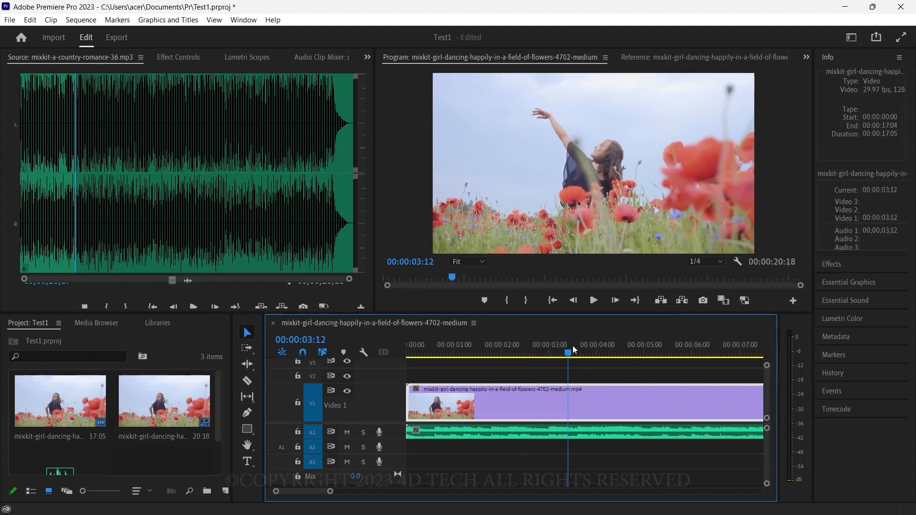
Step: Split the video clip on V1 at 00:00:05:18 with the Razor tool
{"action": "left_click_drag", "start_coordinate": [562, 350], "coordinate": [672, 354]}
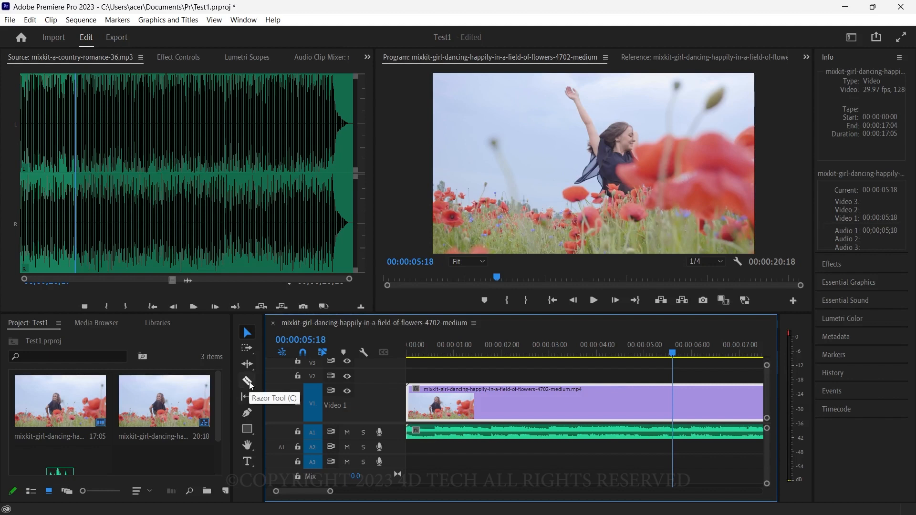
{"action": "left_click", "coordinate": [248, 381]}
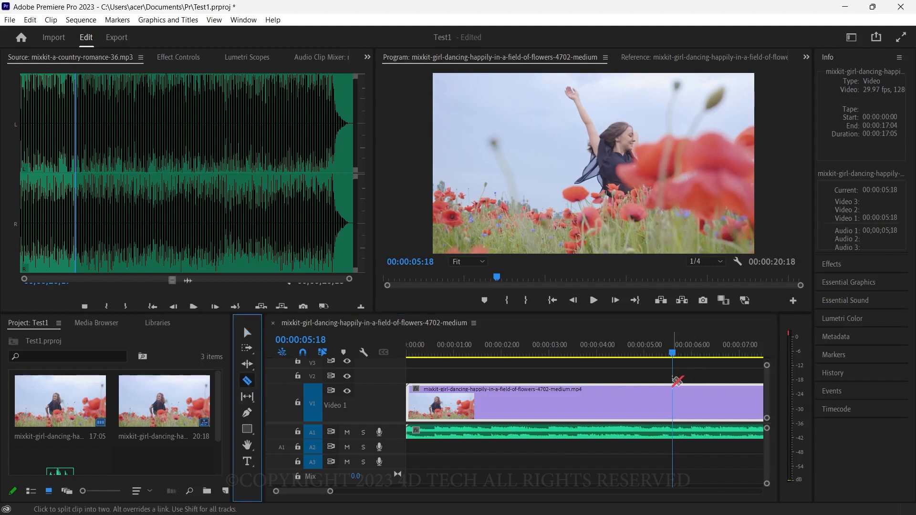
{"action": "left_click", "coordinate": [674, 389]}
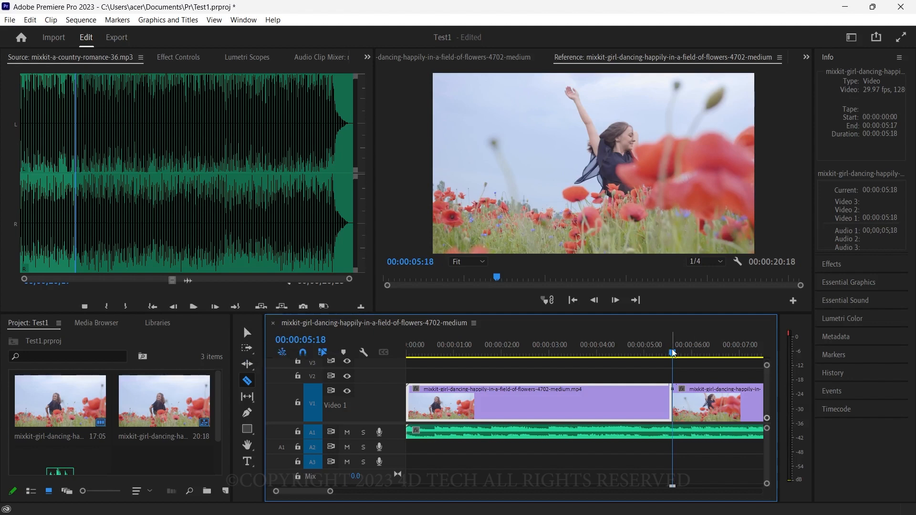
Step: Split the second V1 segment at 00:00:07:04 with Add Edit and scrub across the cut to 00:00:06:28
{"action": "left_click_drag", "start_coordinate": [674, 353], "coordinate": [743, 353]}
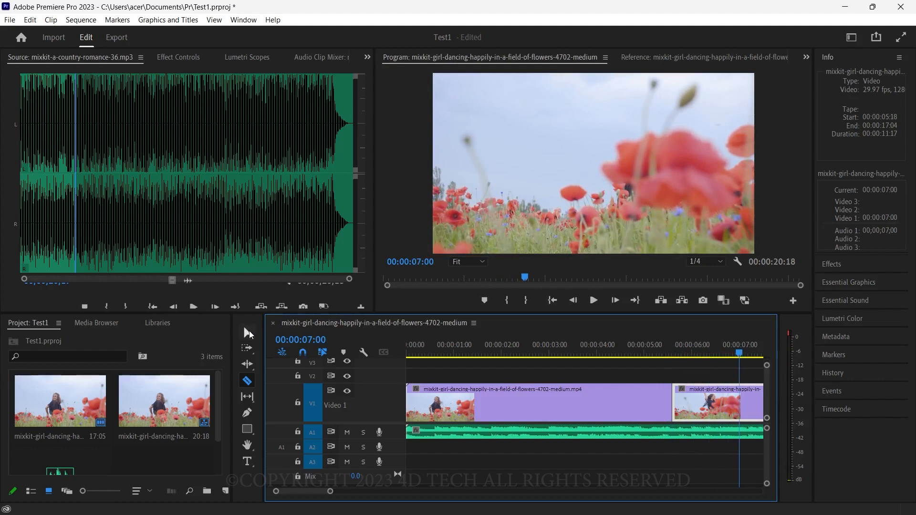
{"action": "left_click", "coordinate": [247, 333]}
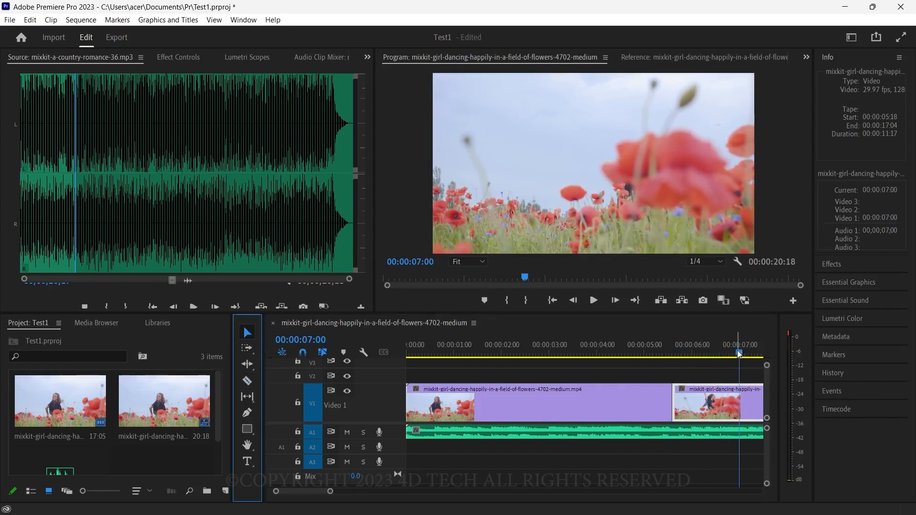
{"action": "left_click_drag", "start_coordinate": [739, 353], "coordinate": [746, 355]}
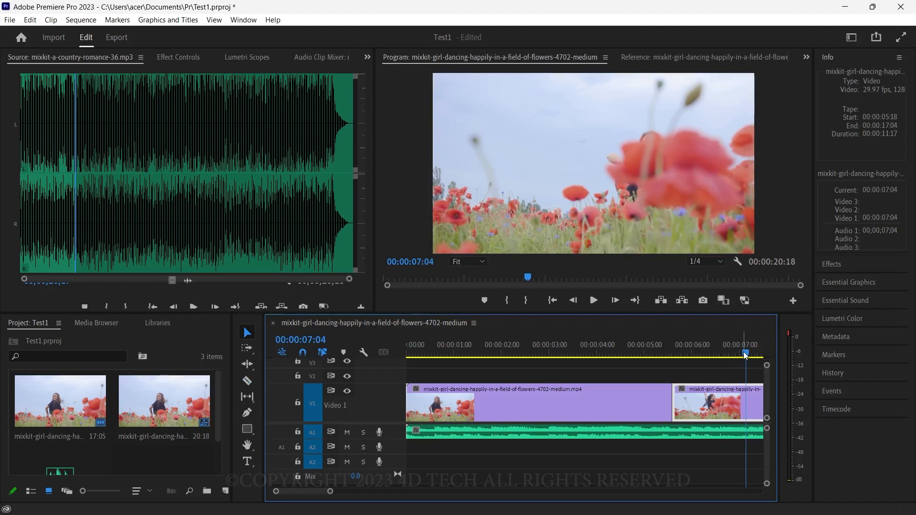
{"action": "key", "text": "ctrl+k"}
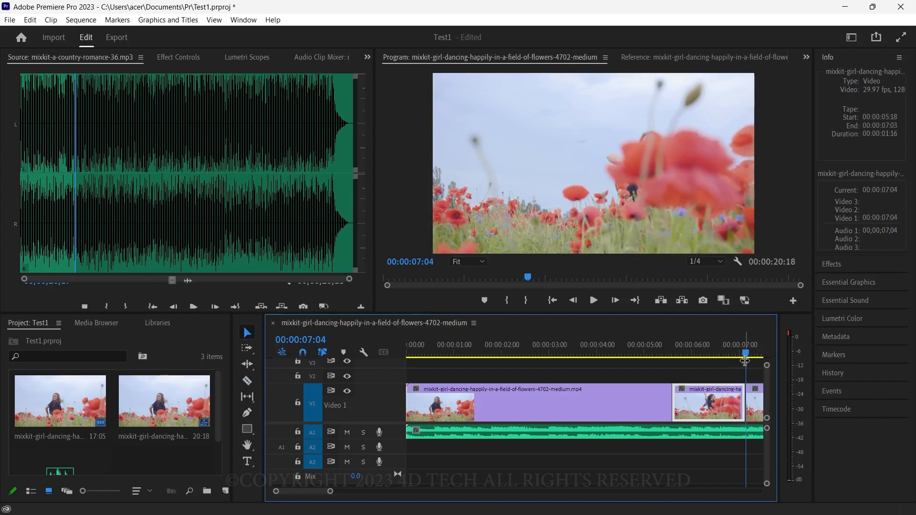
{"action": "left_click", "coordinate": [746, 354]}
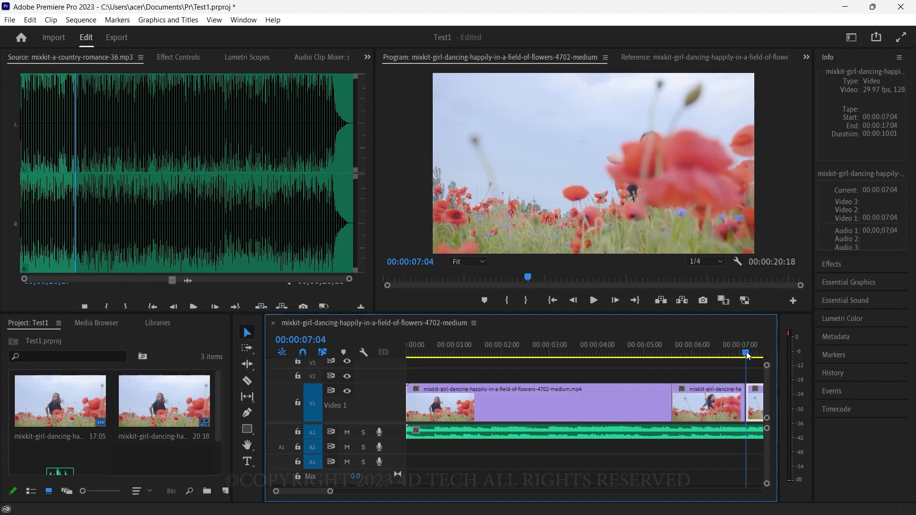
{"action": "mouse_move", "coordinate": [747, 356]}
{"action": "left_mouse_down"}
{"action": "mouse_move", "coordinate": [726, 354]}
{"action": "mouse_move", "coordinate": [758, 355]}
{"action": "mouse_move", "coordinate": [736, 356]}
{"action": "left_mouse_up"}
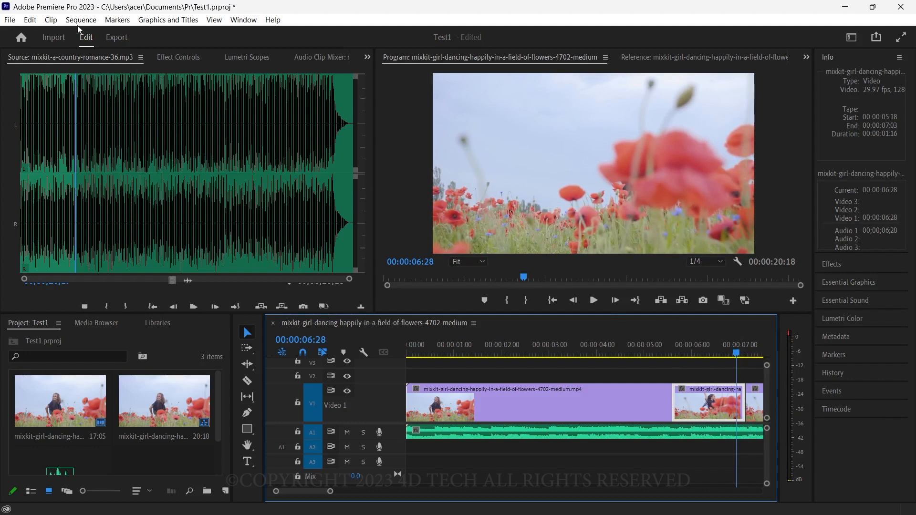
Step: Examine the keyboard shortcuts of the Adobe Premiere Pro Default layout, and leave them without changes
{"action": "left_click", "coordinate": [30, 21]}
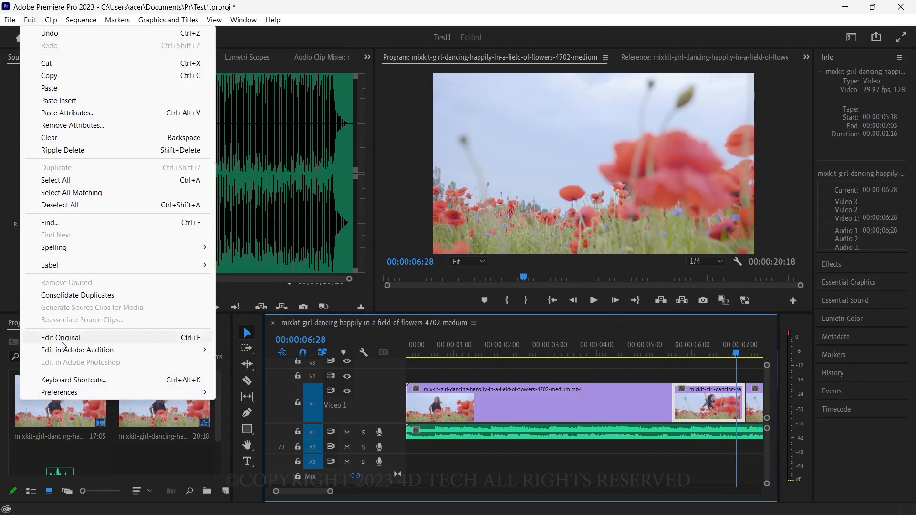
{"action": "left_click", "coordinate": [93, 382]}
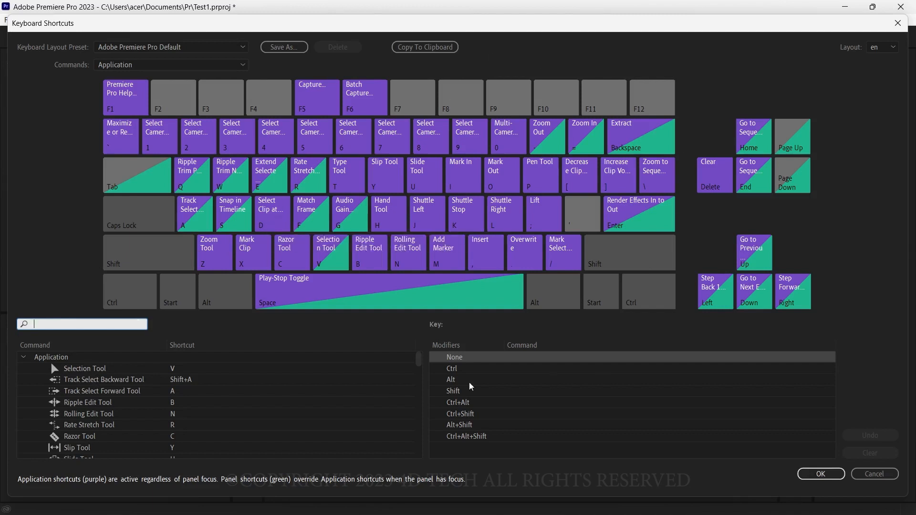
{"action": "left_click", "coordinate": [875, 474]}
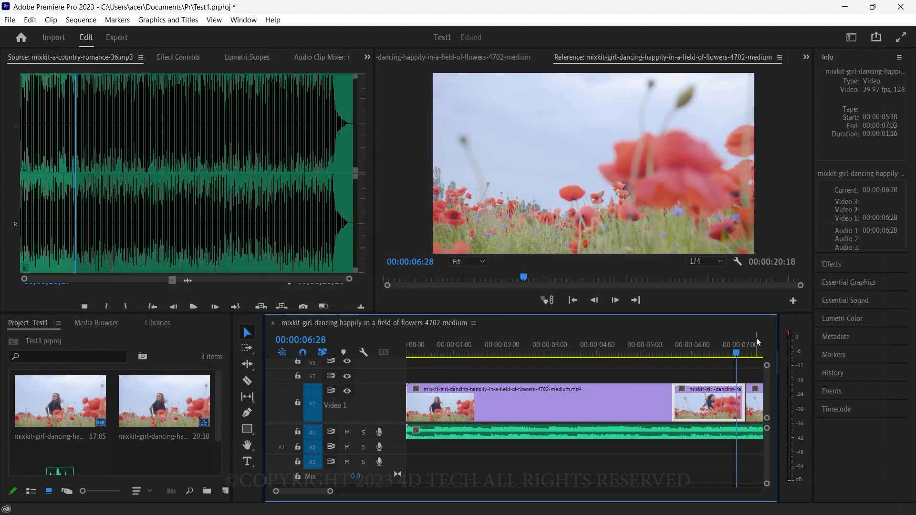
Step: Move the playhead to 00:00:07:05, then undo, redo and again undo the split at 00:00:07:04
{"action": "left_click_drag", "start_coordinate": [735, 354], "coordinate": [746, 355]}
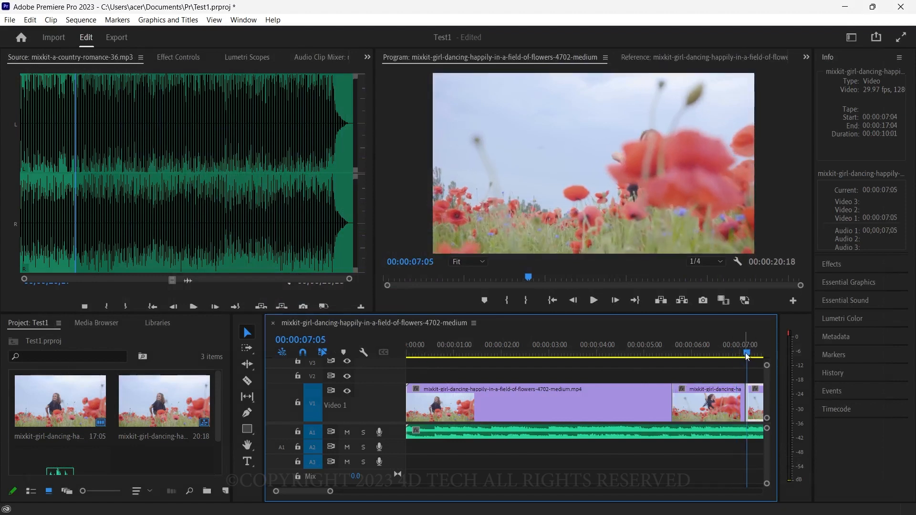
{"action": "key", "text": "ctrl+z"}
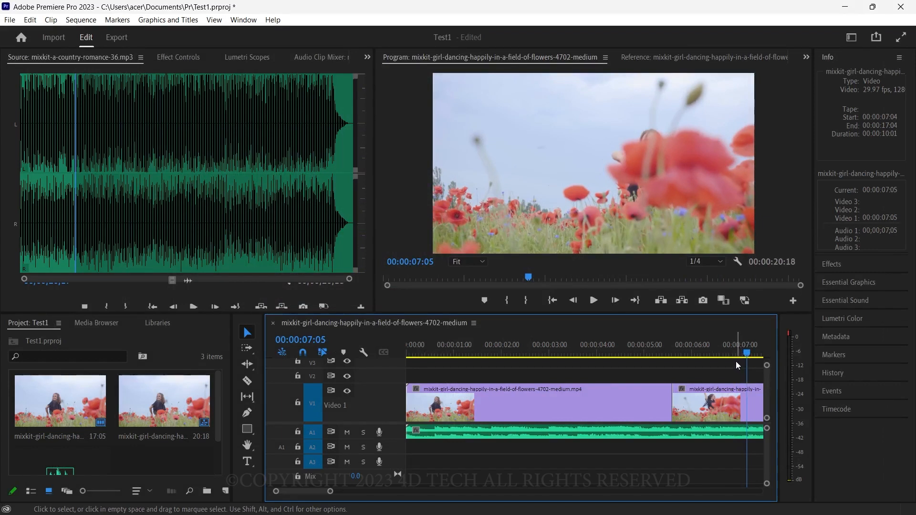
{"action": "key", "text": "ctrl+shift+z"}
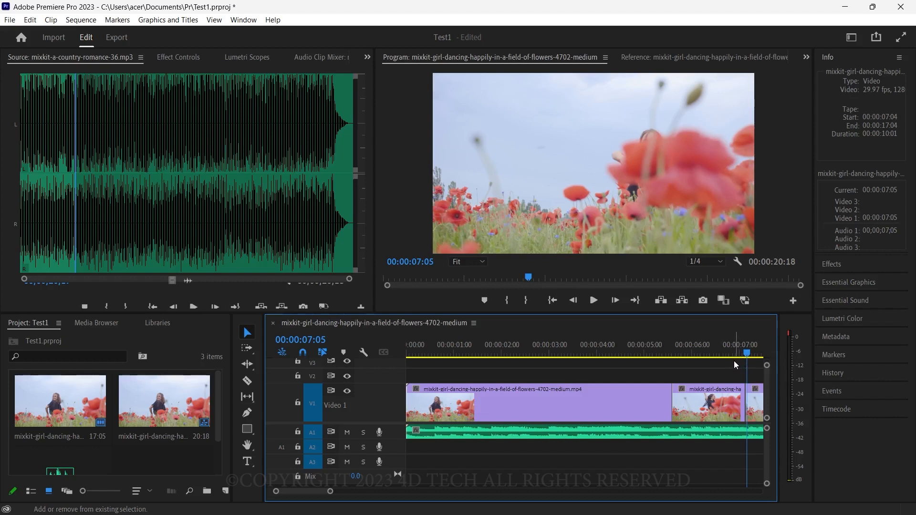
{"action": "key", "text": "ctrl+z"}
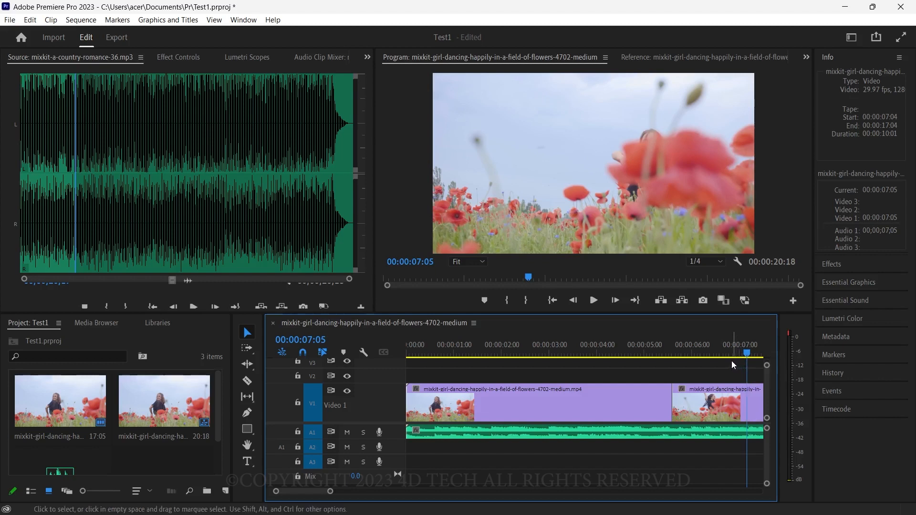
Step: Widen the column that holds the Info and Effects panels, and expand the Effects panel
{"action": "left_click_drag", "start_coordinate": [814, 224], "coordinate": [709, 246]}
{"action": "left_click", "coordinate": [743, 265]}
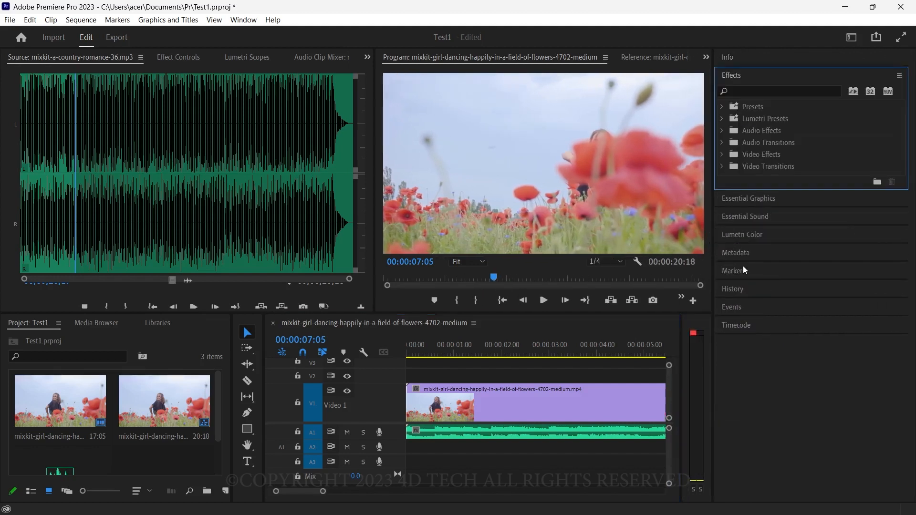
Step: Review the list of panels that can be shown, and inspect the end of the video clip in the timeline
{"action": "left_click", "coordinate": [243, 20]}
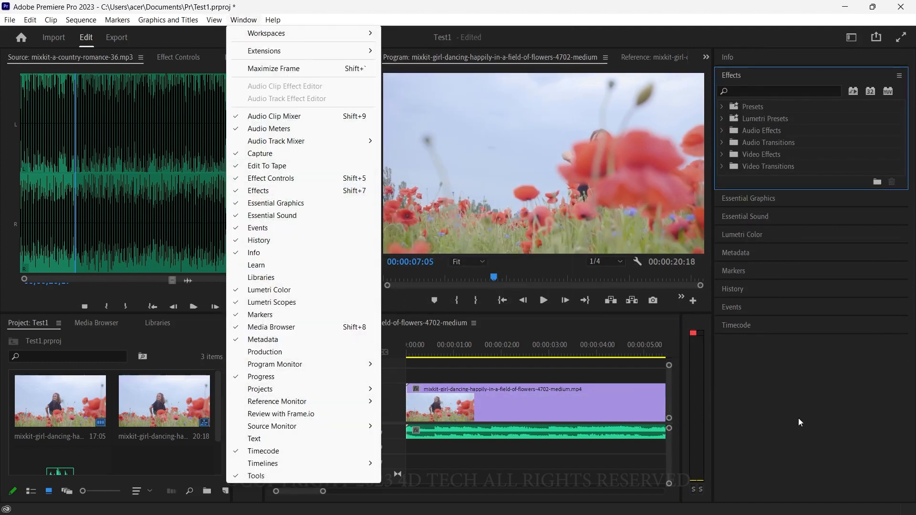
{"action": "left_click", "coordinate": [533, 465]}
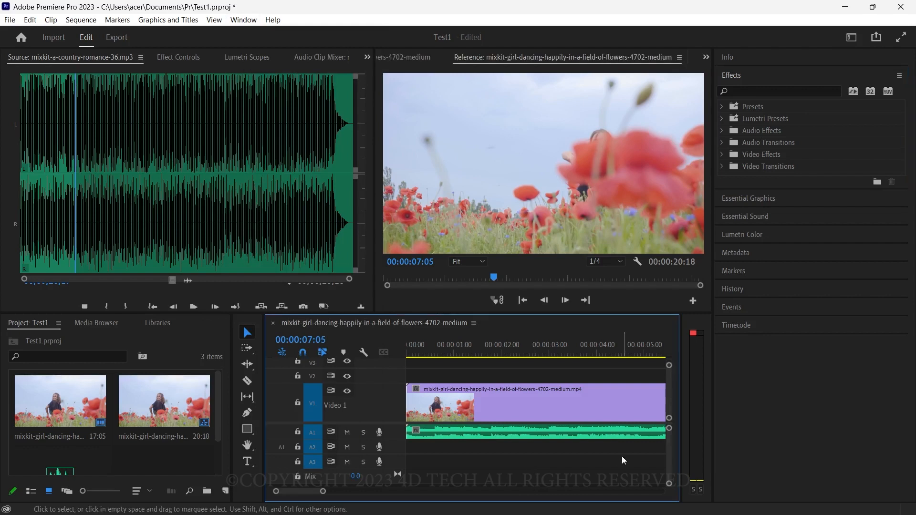
{"action": "mouse_move", "coordinate": [298, 489]}
{"action": "left_mouse_down"}
{"action": "mouse_move", "coordinate": [318, 486]}
{"action": "mouse_move", "coordinate": [308, 480]}
{"action": "left_mouse_up"}
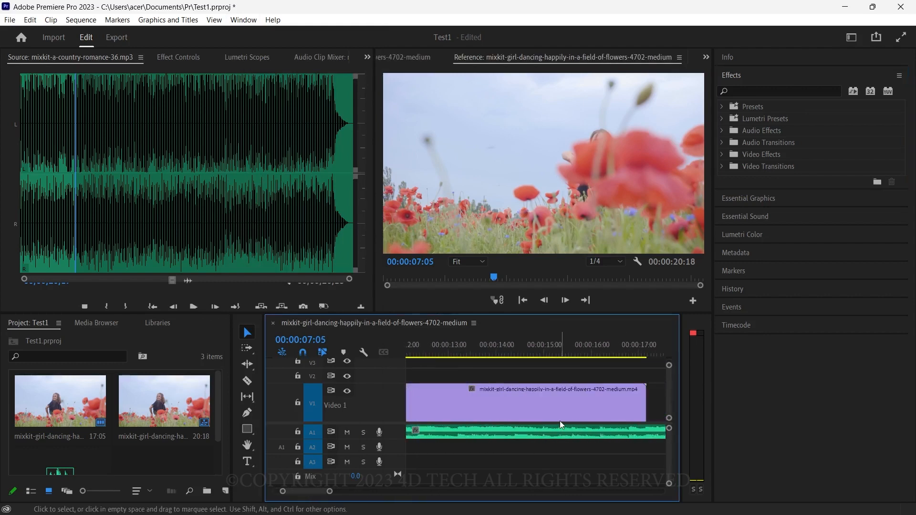
Step: Bring the cut between the two video clips into view and move the playhead to 00:00:05:14, just before it
{"action": "scroll", "coordinate": [540, 421], "scroll_direction": "down", "scroll_amount": 4}
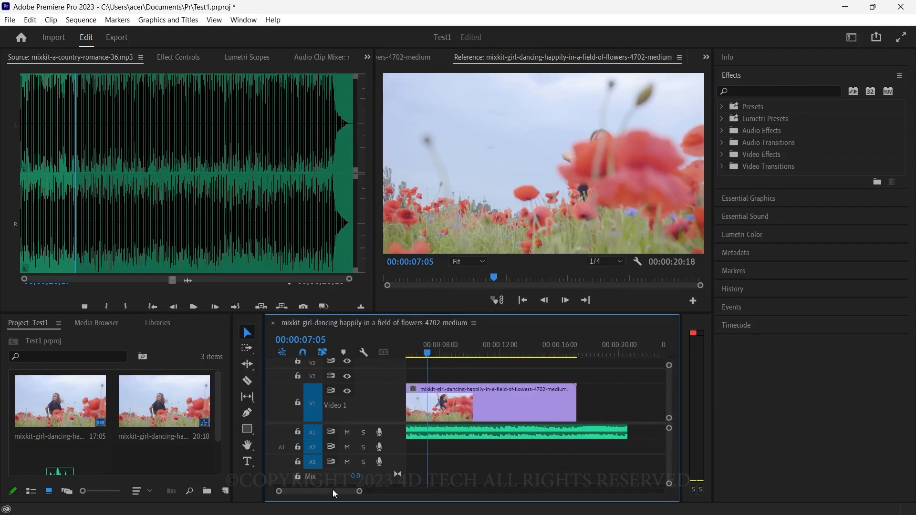
{"action": "left_click_drag", "start_coordinate": [333, 489], "coordinate": [316, 490]}
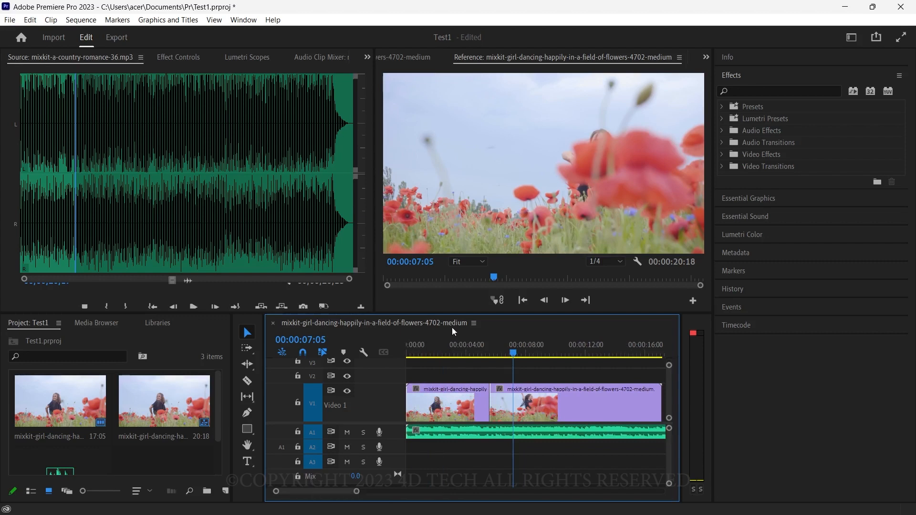
{"action": "left_click", "coordinate": [511, 355]}
{"action": "left_click_drag", "start_coordinate": [509, 354], "coordinate": [487, 353]}
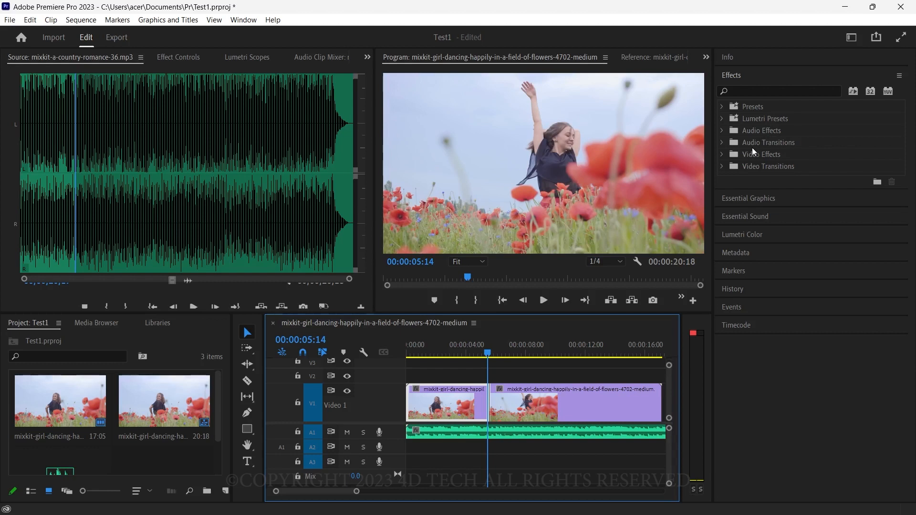
Step: Apply the Dip to Black dissolve transition at the cut between the two video clips, and preview it at 00:00:05:06
{"action": "left_click", "coordinate": [723, 167]}
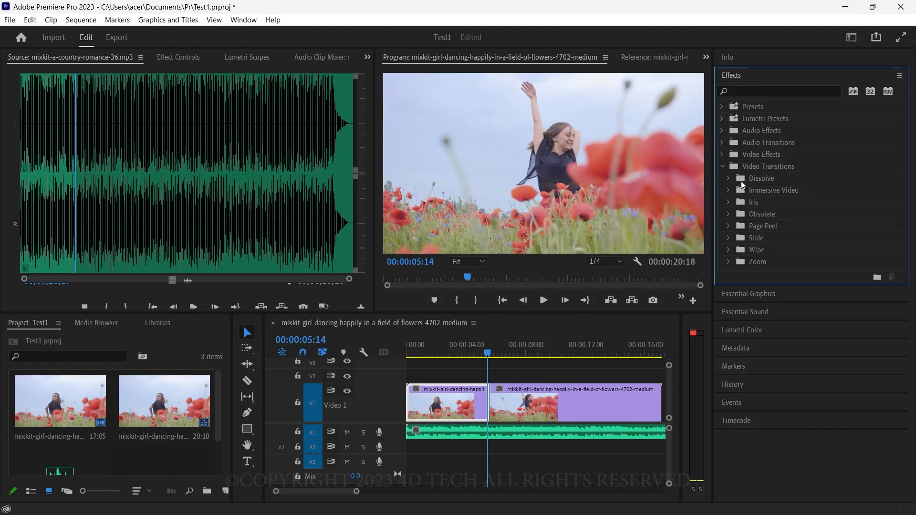
{"action": "left_click", "coordinate": [729, 179]}
{"action": "left_click_drag", "start_coordinate": [773, 214], "coordinate": [491, 409]}
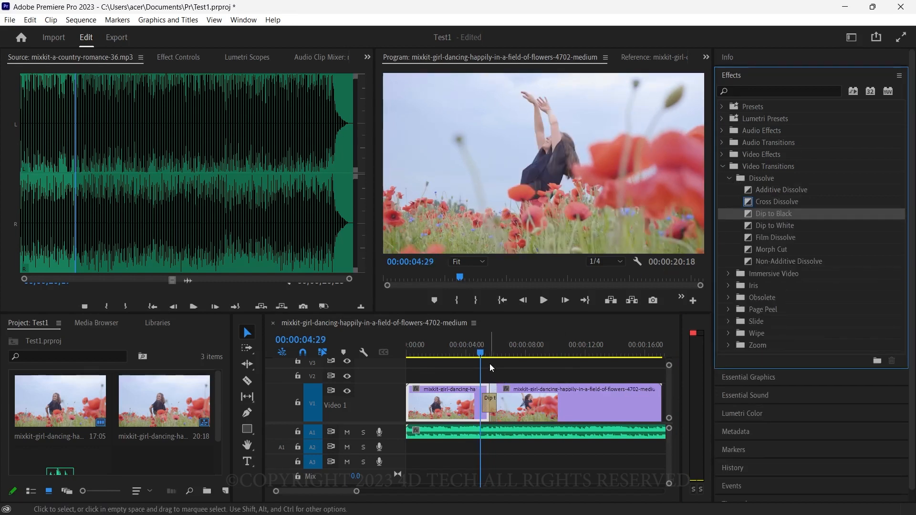
{"action": "mouse_move", "coordinate": [482, 353]}
{"action": "left_mouse_down"}
{"action": "mouse_move", "coordinate": [504, 353]}
{"action": "mouse_move", "coordinate": [485, 350]}
{"action": "left_mouse_up"}
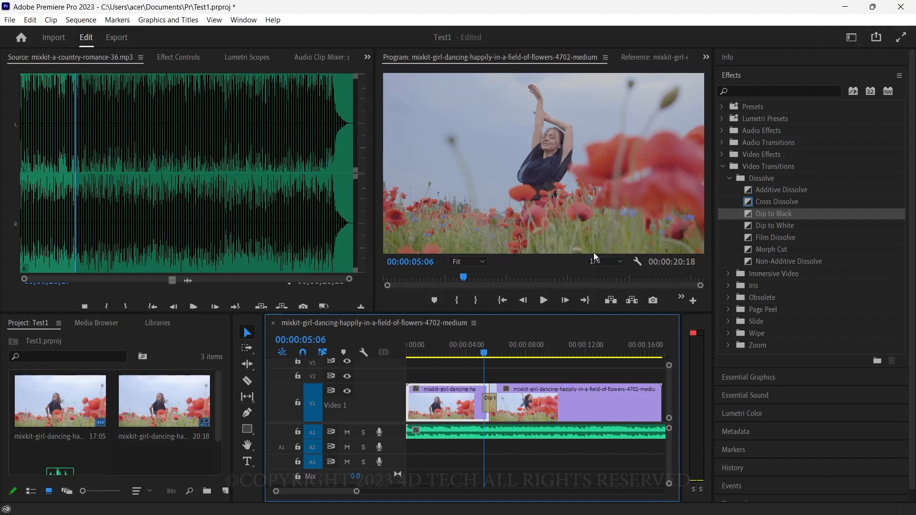
Step: Review the available workspaces and the options for resetting and saving layouts, leaving the All Panels workspace active
{"action": "left_click", "coordinate": [243, 21]}
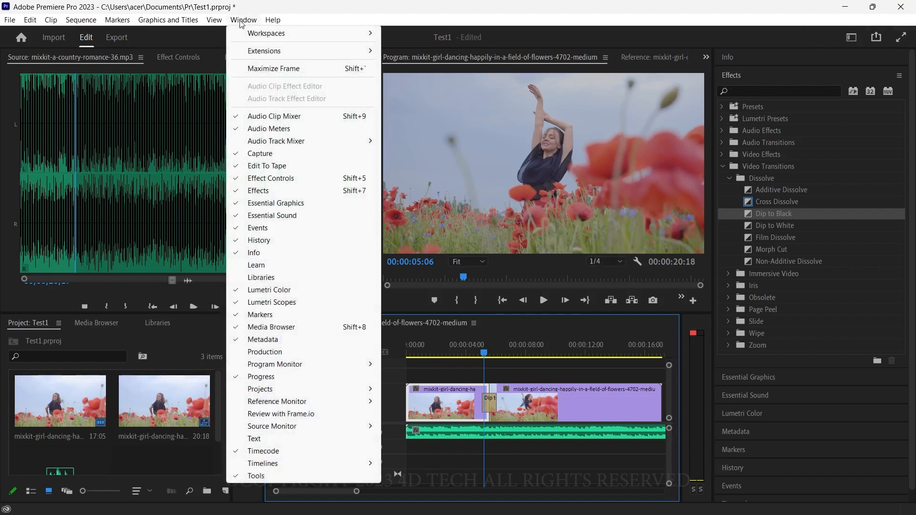
{"action": "mouse_move", "coordinate": [333, 41]}
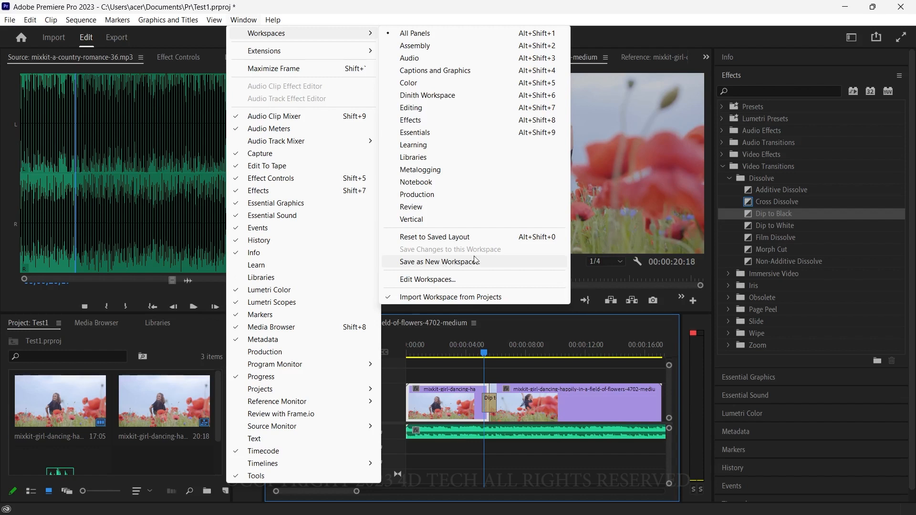
{"action": "left_click", "coordinate": [740, 38]}
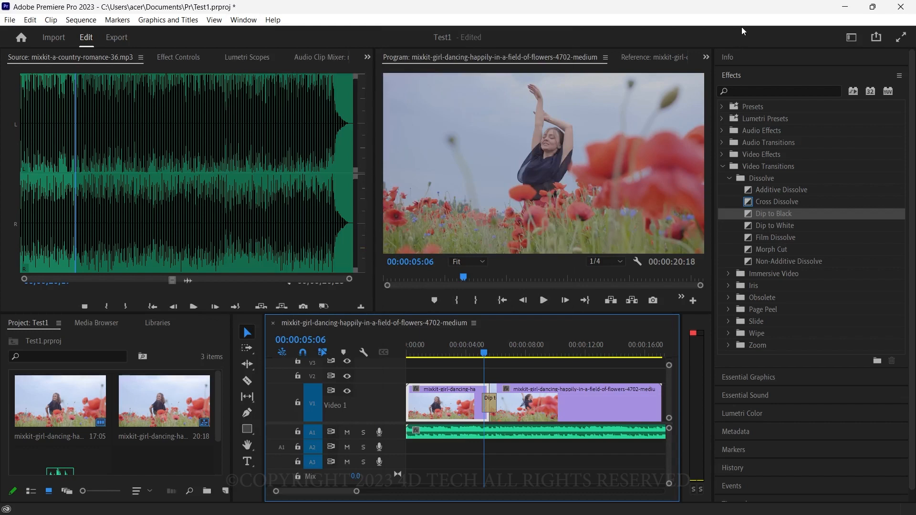
{"action": "left_click", "coordinate": [852, 37]}
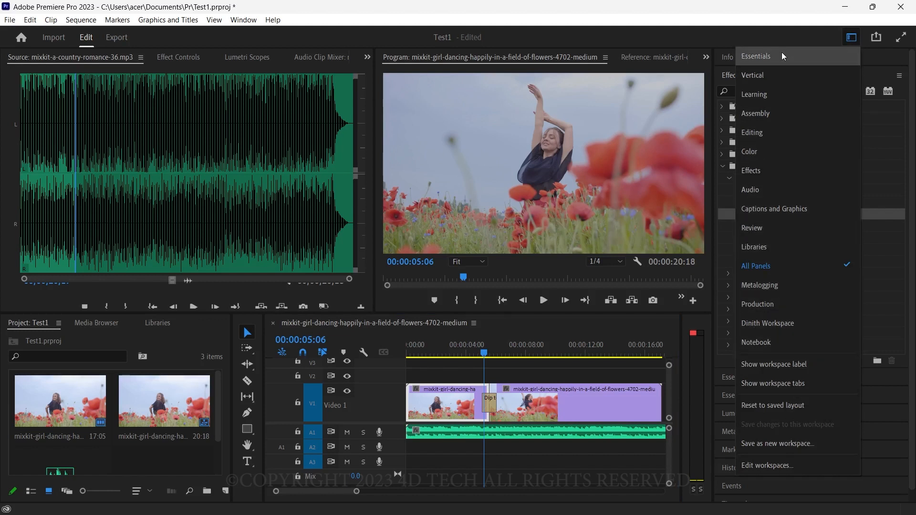
{"action": "left_click", "coordinate": [779, 35]}
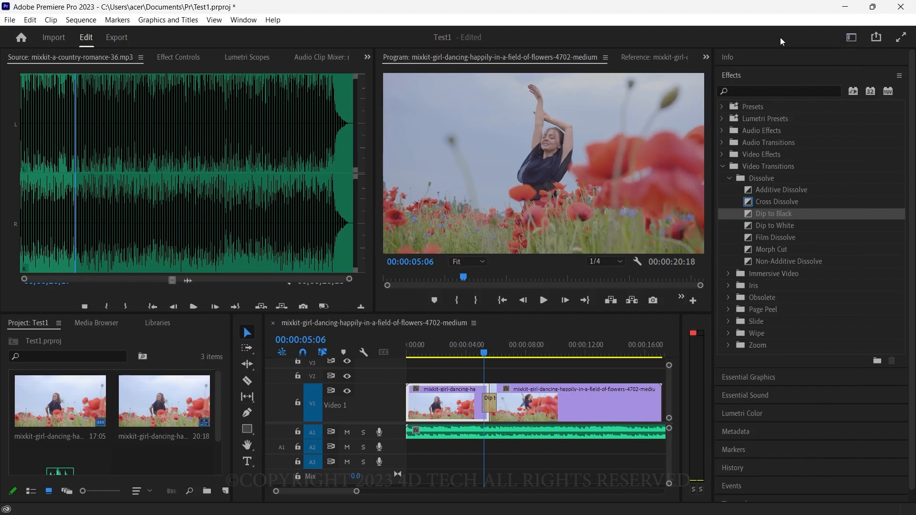